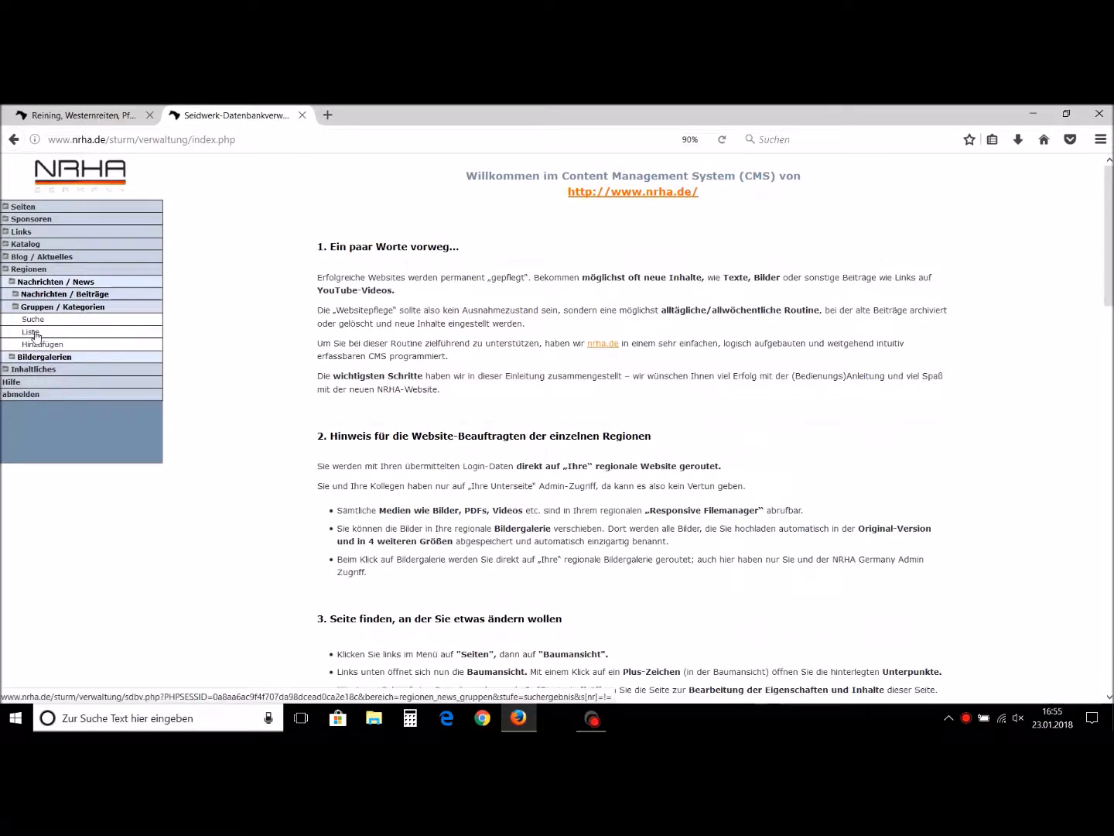
- List the news groups of the region and examine the existing group names
left_click(36, 335)
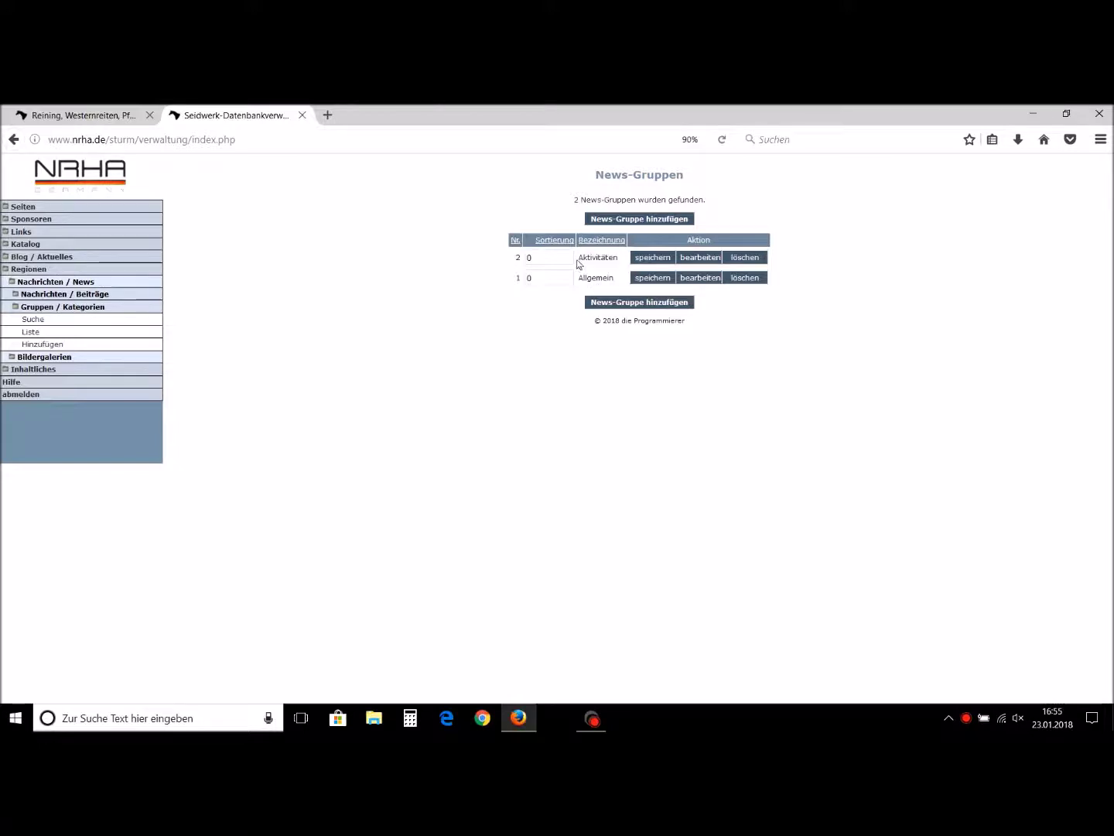
left_click_drag(579, 257, 620, 259)
left_click_drag(578, 277, 619, 281)
left_click(539, 354)
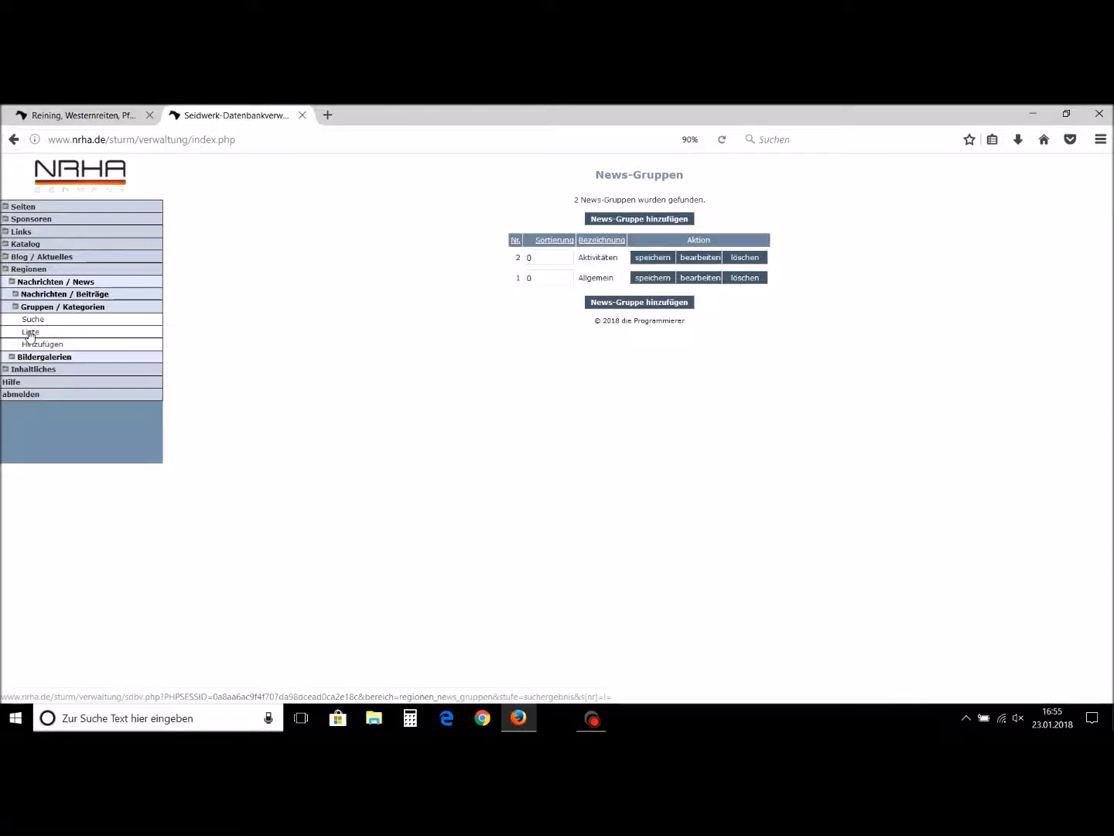
- Start a new regional news post and assign it to the category Bayern Mitte – Allgemein
left_click(58, 296)
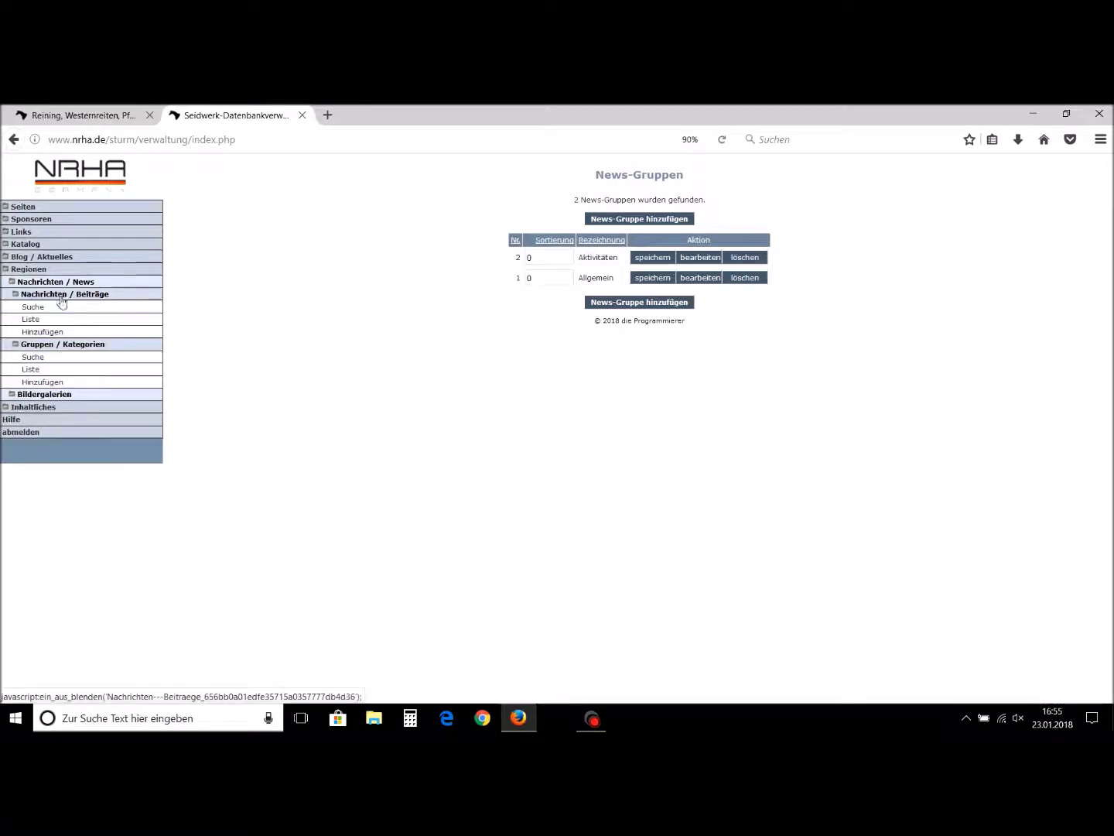
left_click(52, 332)
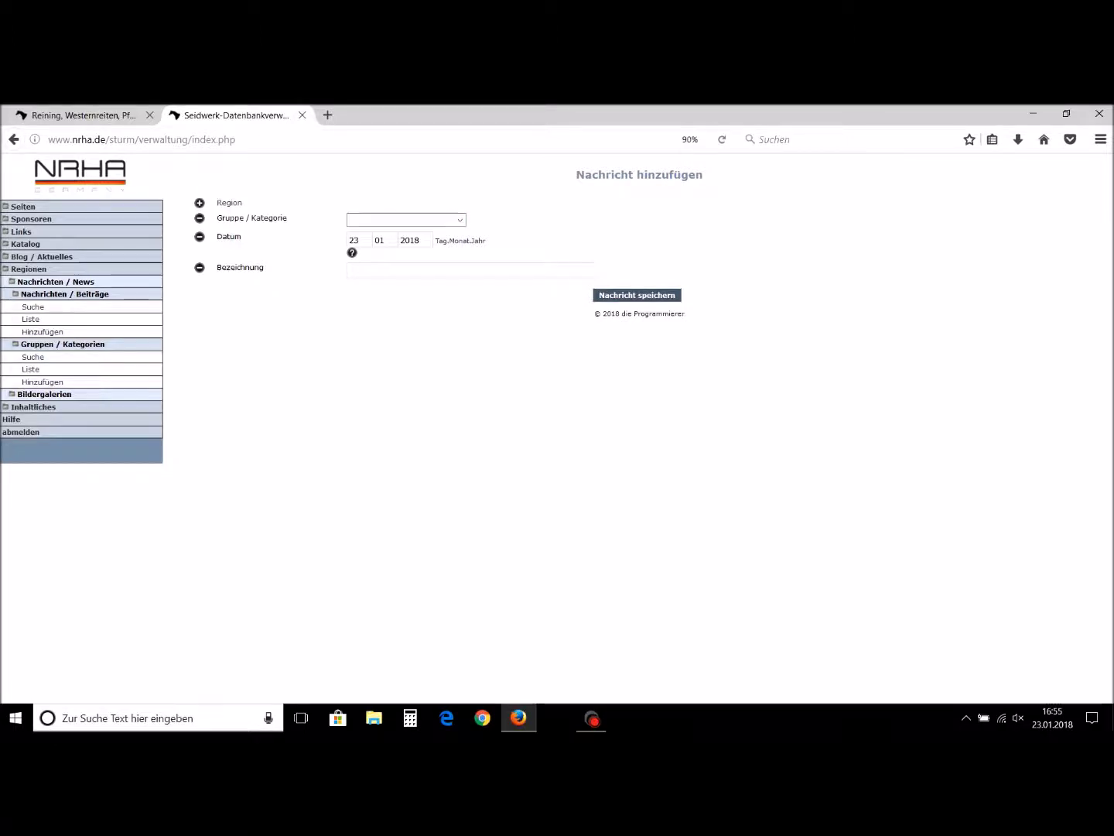
left_click_drag(216, 219, 283, 224)
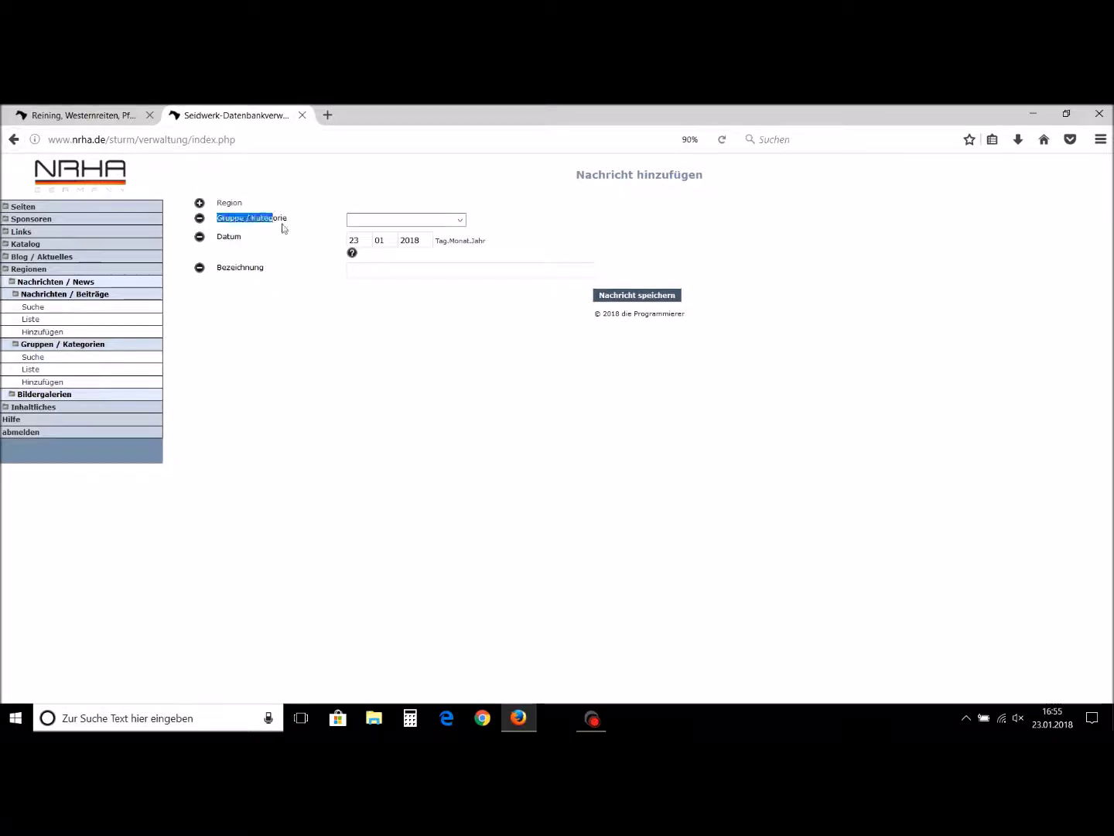
left_click(199, 204)
left_click(198, 206)
left_click(461, 224)
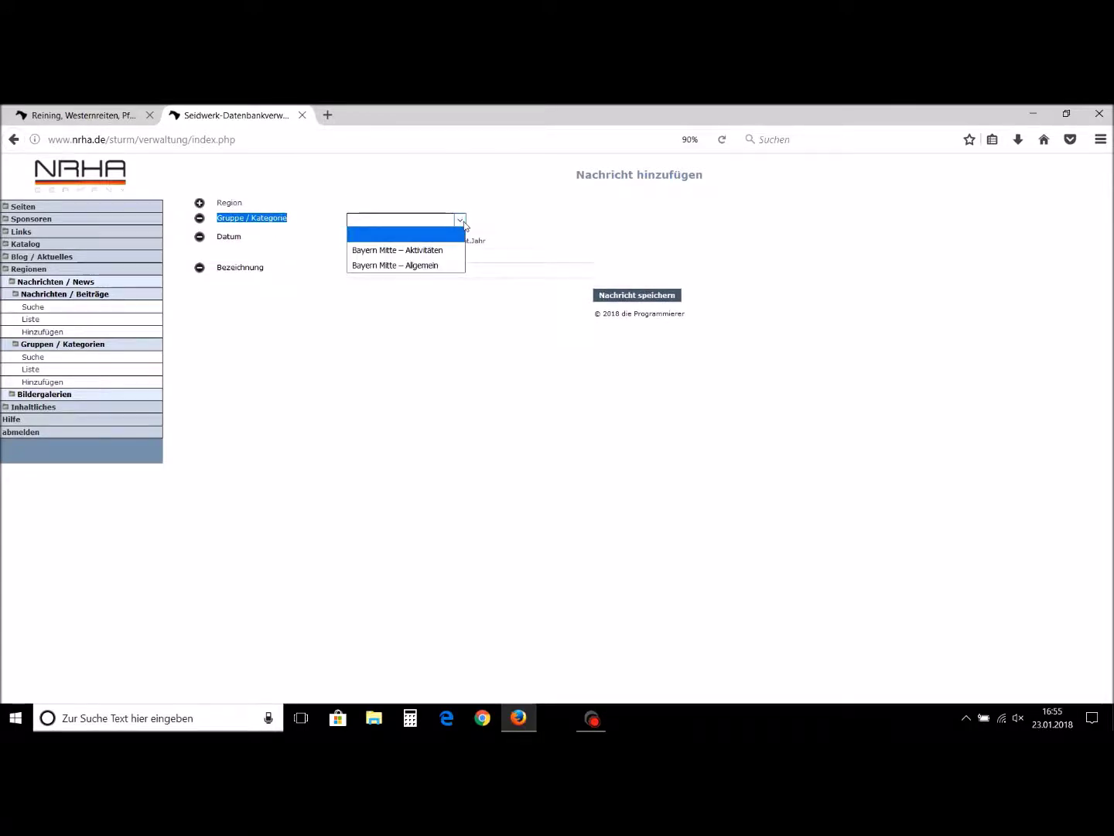
left_click(422, 266)
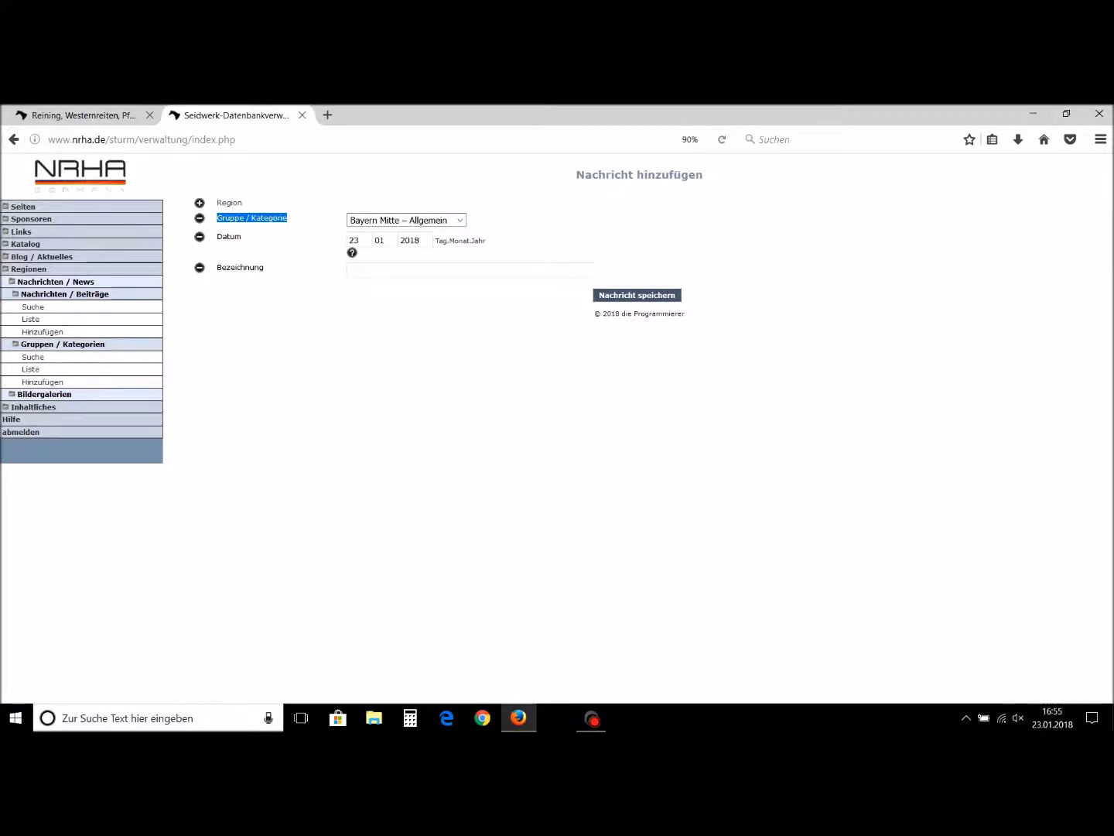
- Enter Demo as the Bezeichnung of the new news post and save the post
left_click(350, 268)
type("Demo")
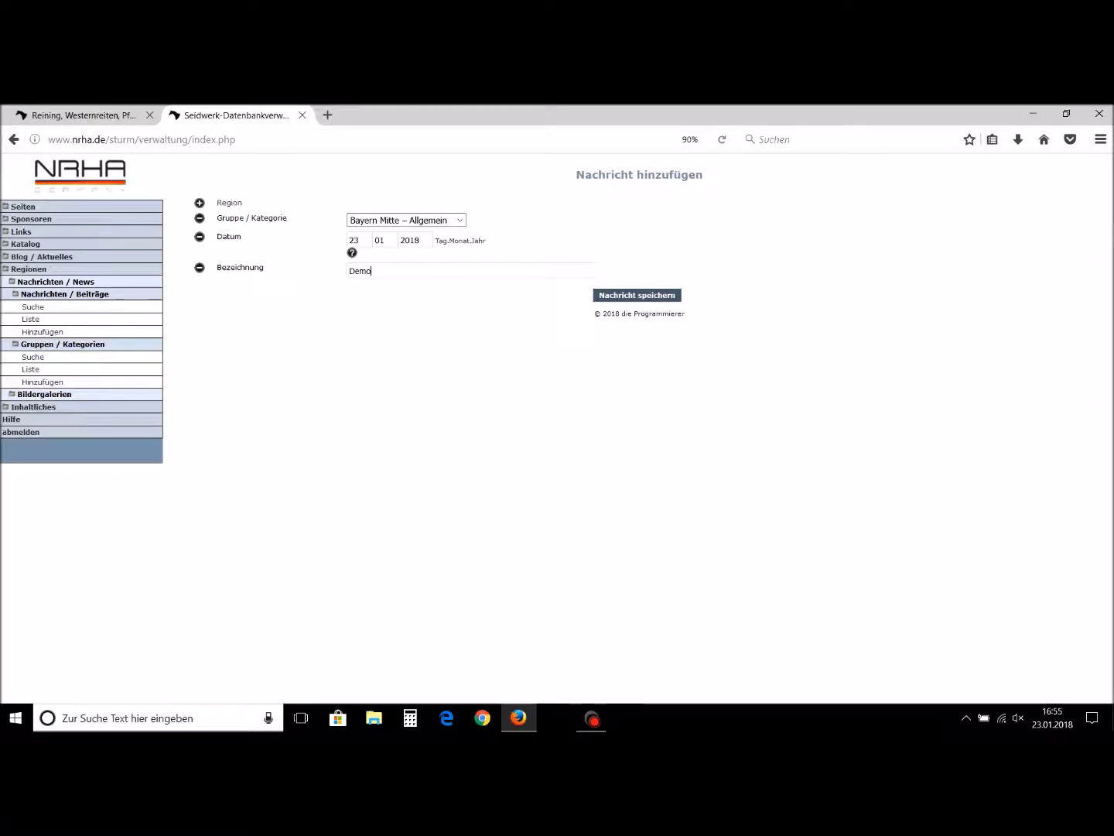
left_click(636, 295)
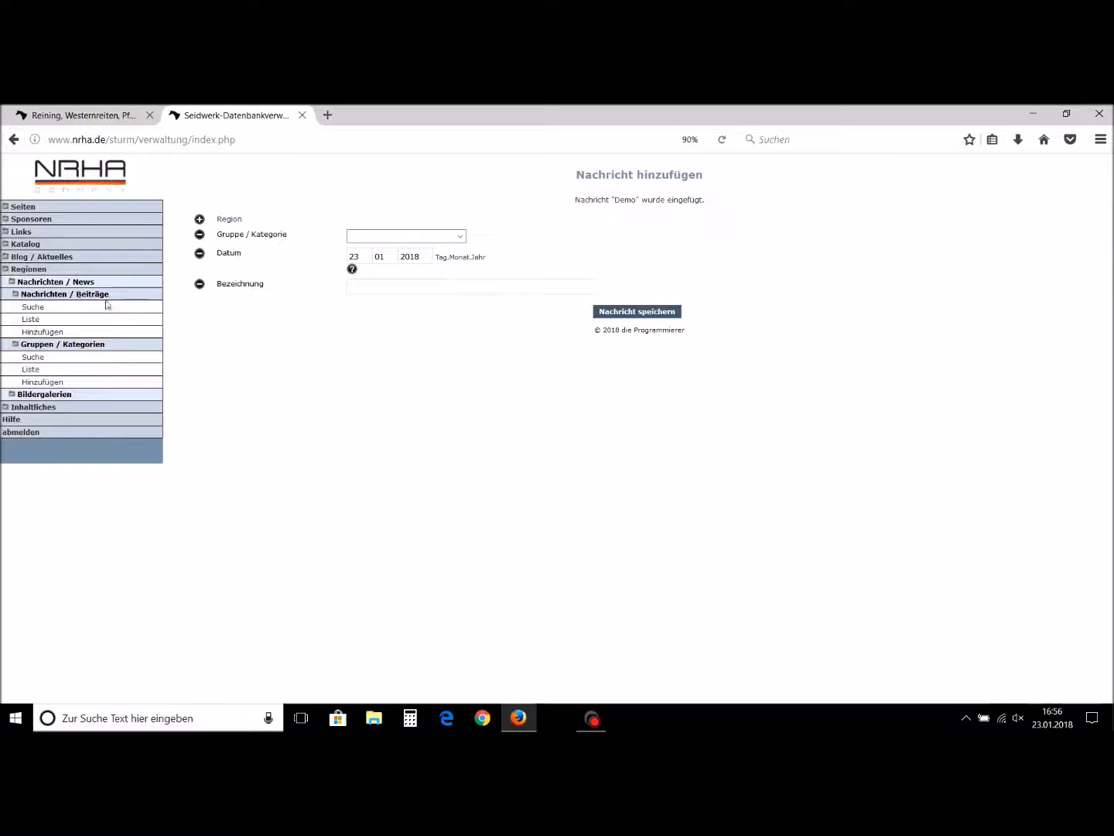
- List the regional news posts and sort them by number, then by date with the newest first
left_click(32, 318)
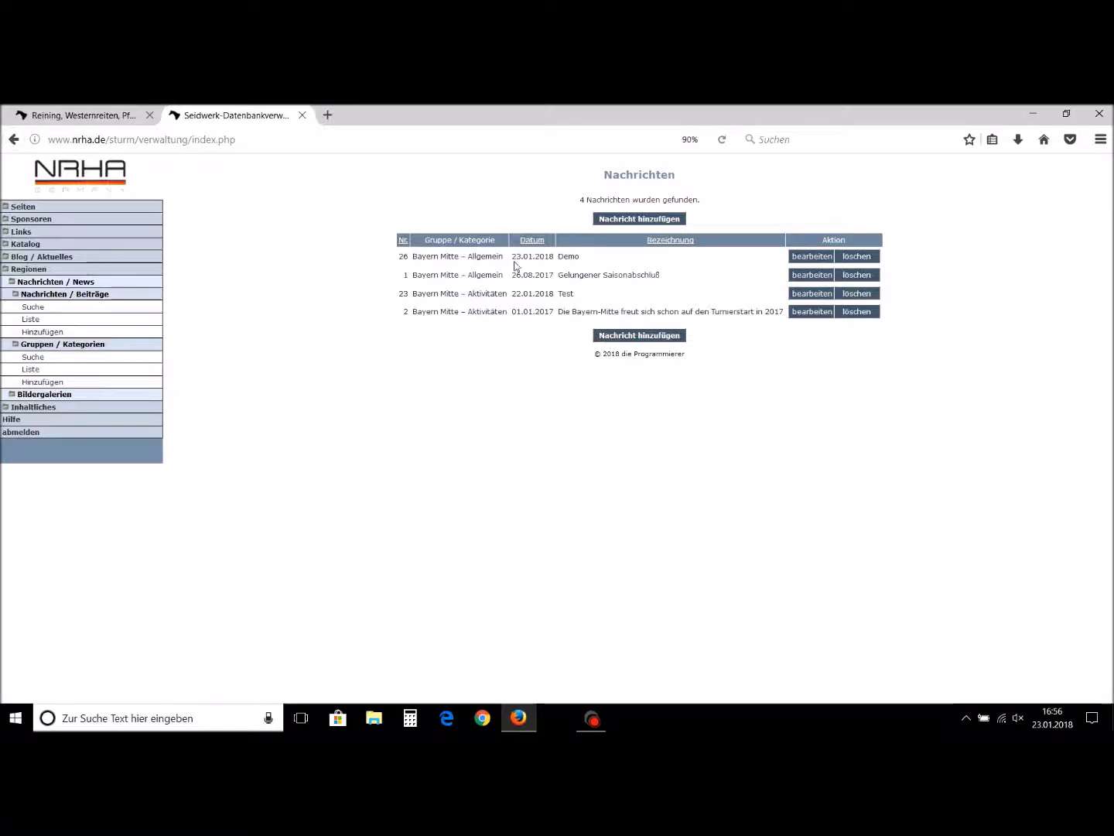
left_click(404, 241)
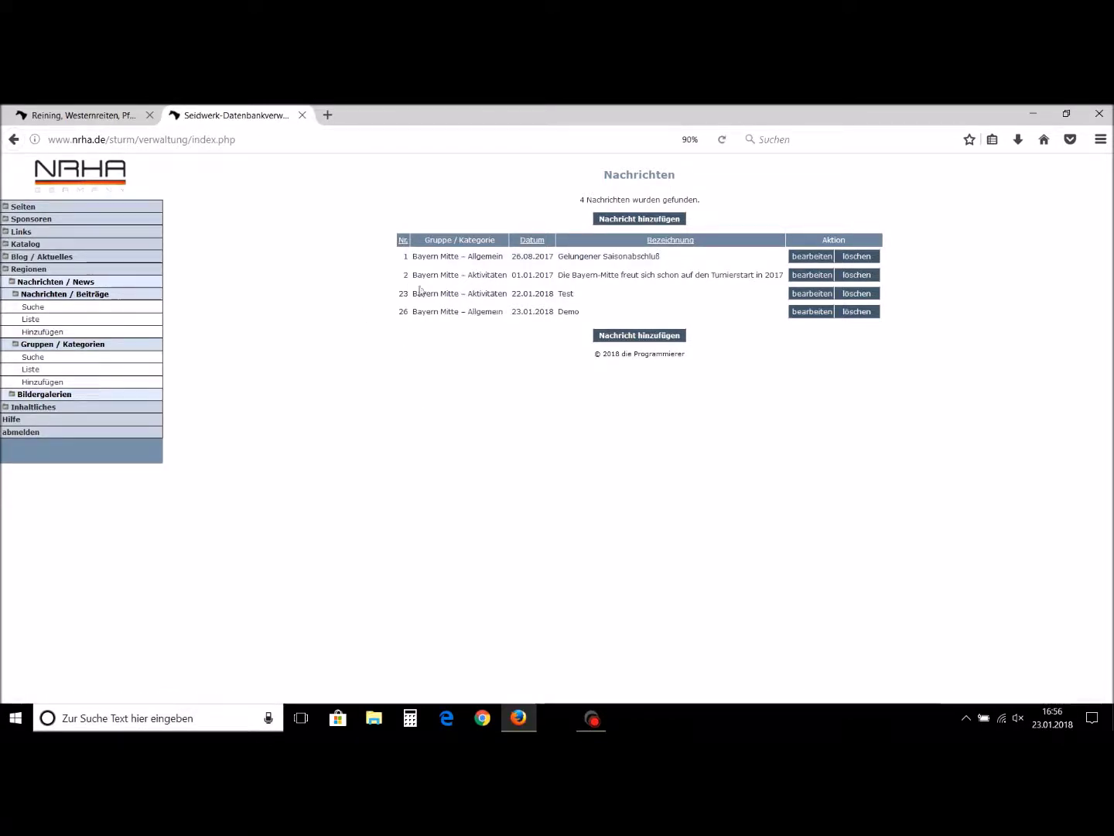
left_click(533, 240)
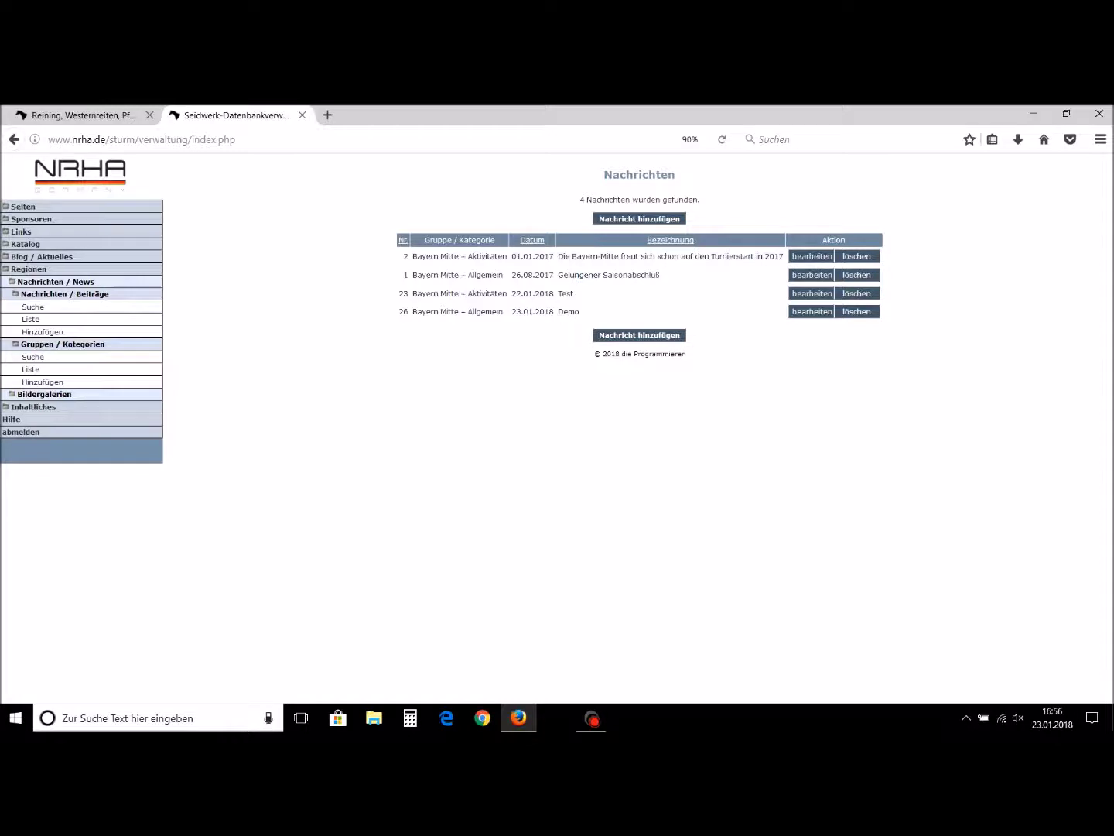
left_click(536, 241)
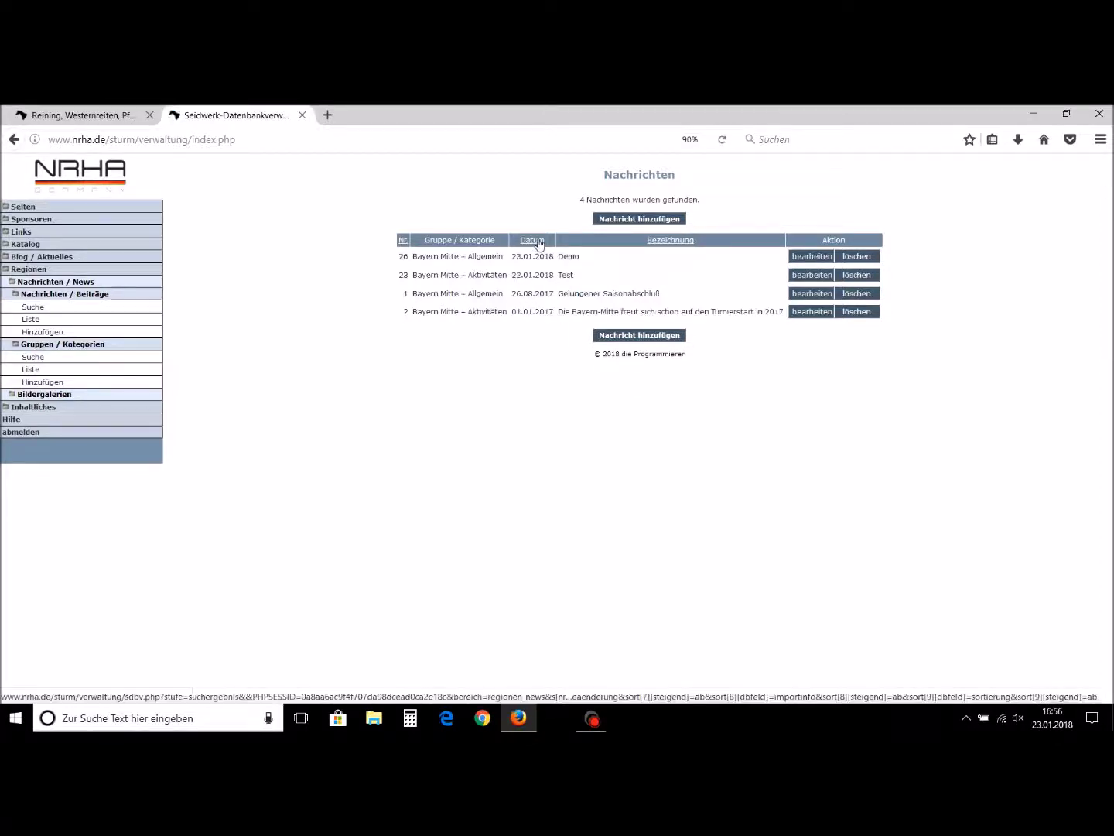
- Add a news text to the Demo post in deutsch, with the heading Demo and the introduction "Hier kommt die Einleitubg hin."
left_click(810, 258)
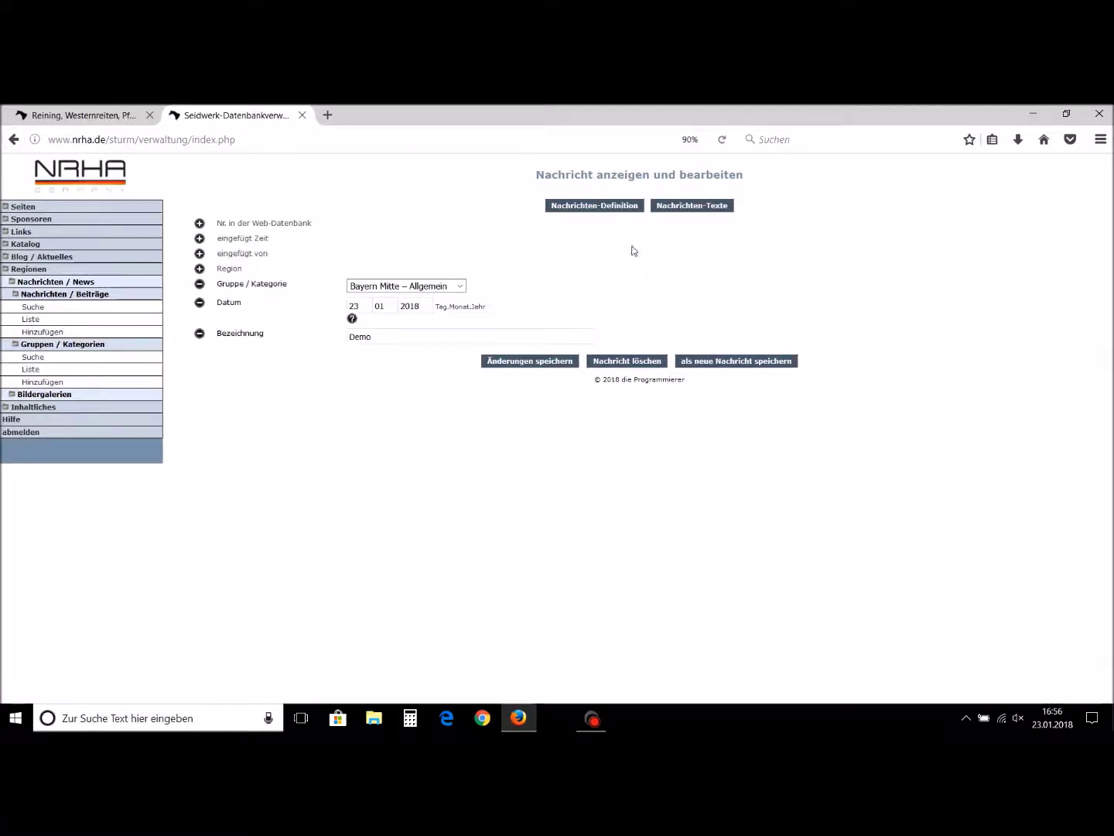
left_click(700, 207)
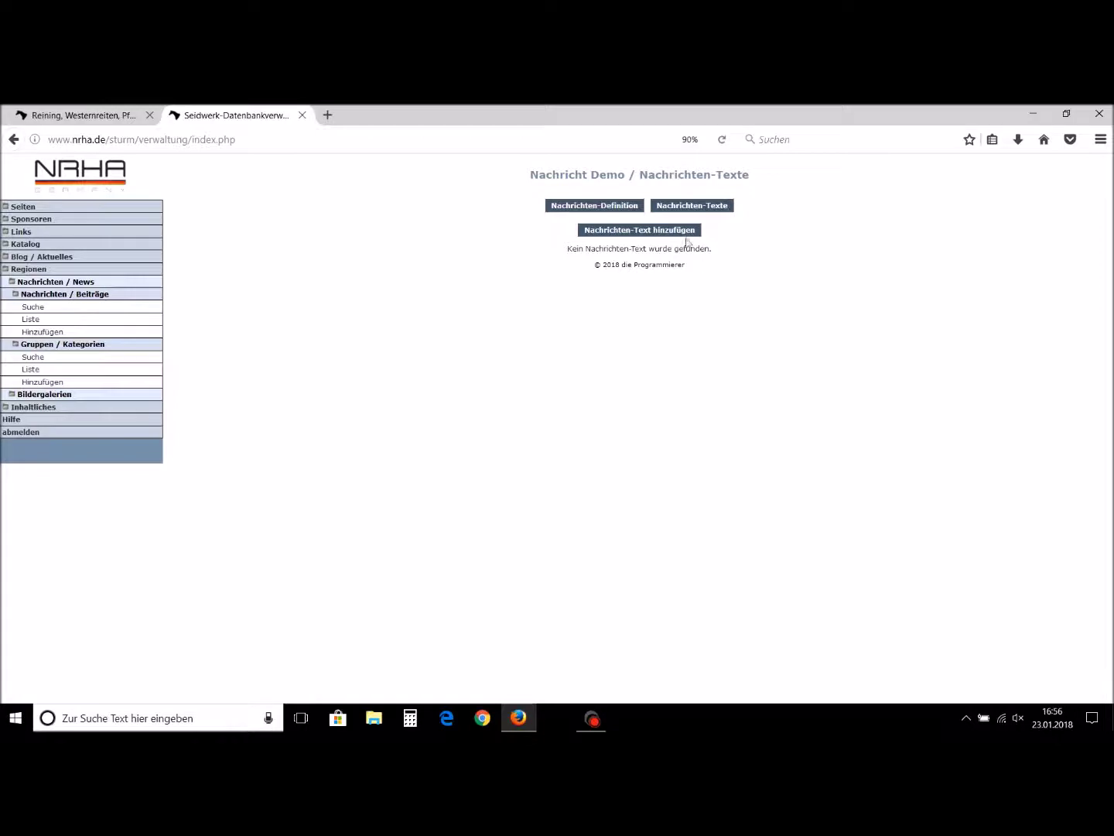
left_click(661, 230)
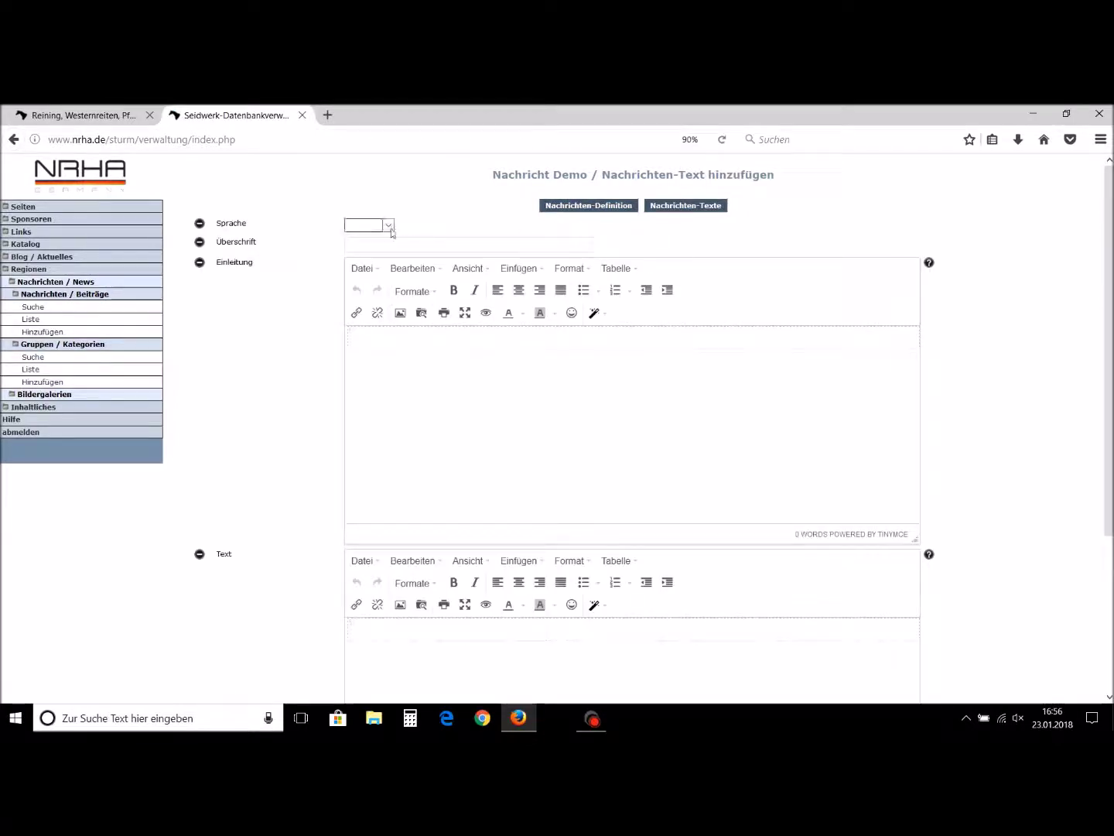
left_click(389, 225)
left_click(367, 253)
key("Tab")
type("Hier")
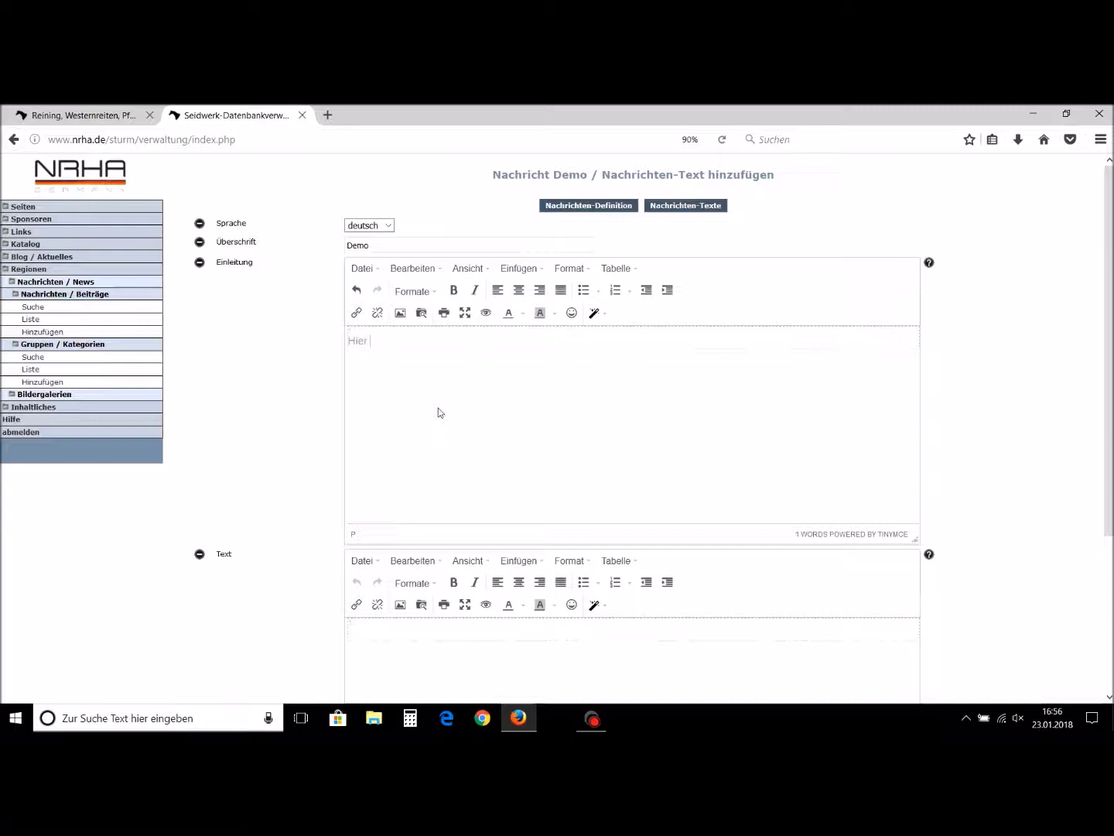
type(" kommt die Einleitubg hin.")
- Write "hier kommt dann der haupttext rein." and "oder auch ein Foto" as separate paragraphs in the main text, followed by an empty paragraph
scroll(445, 438, "down", 4)
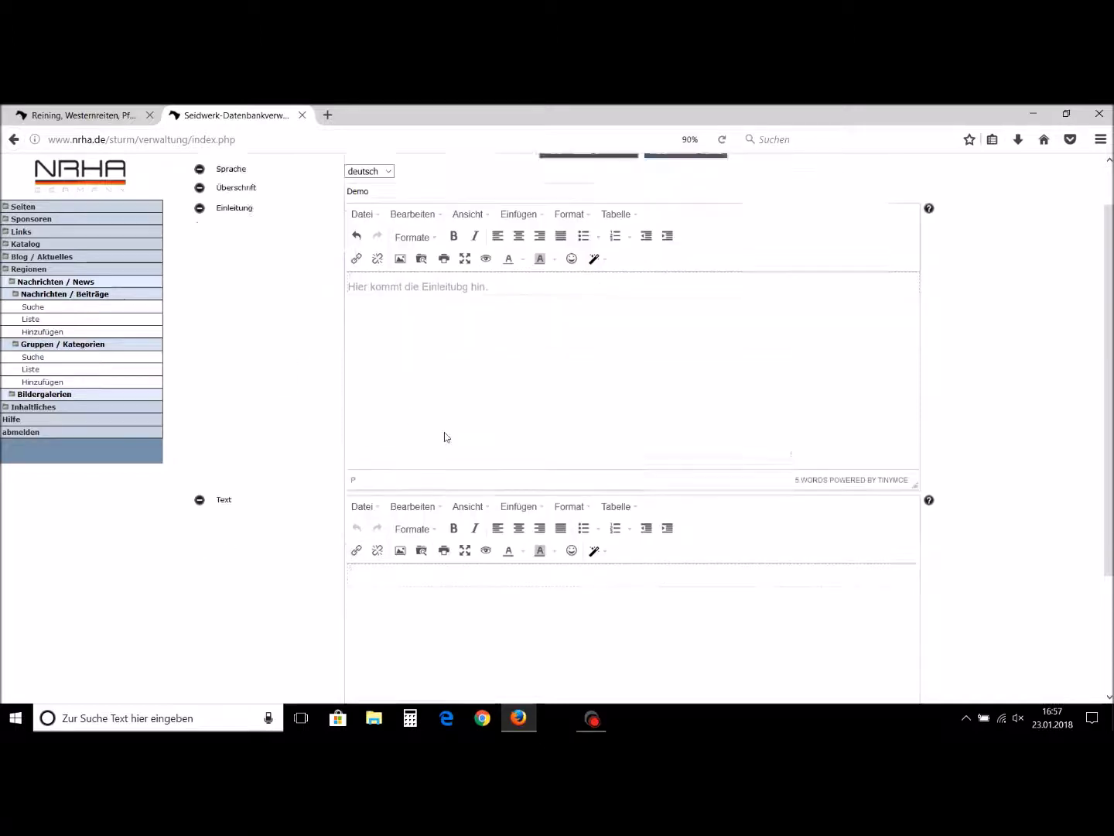
scroll(445, 412, "down", 1)
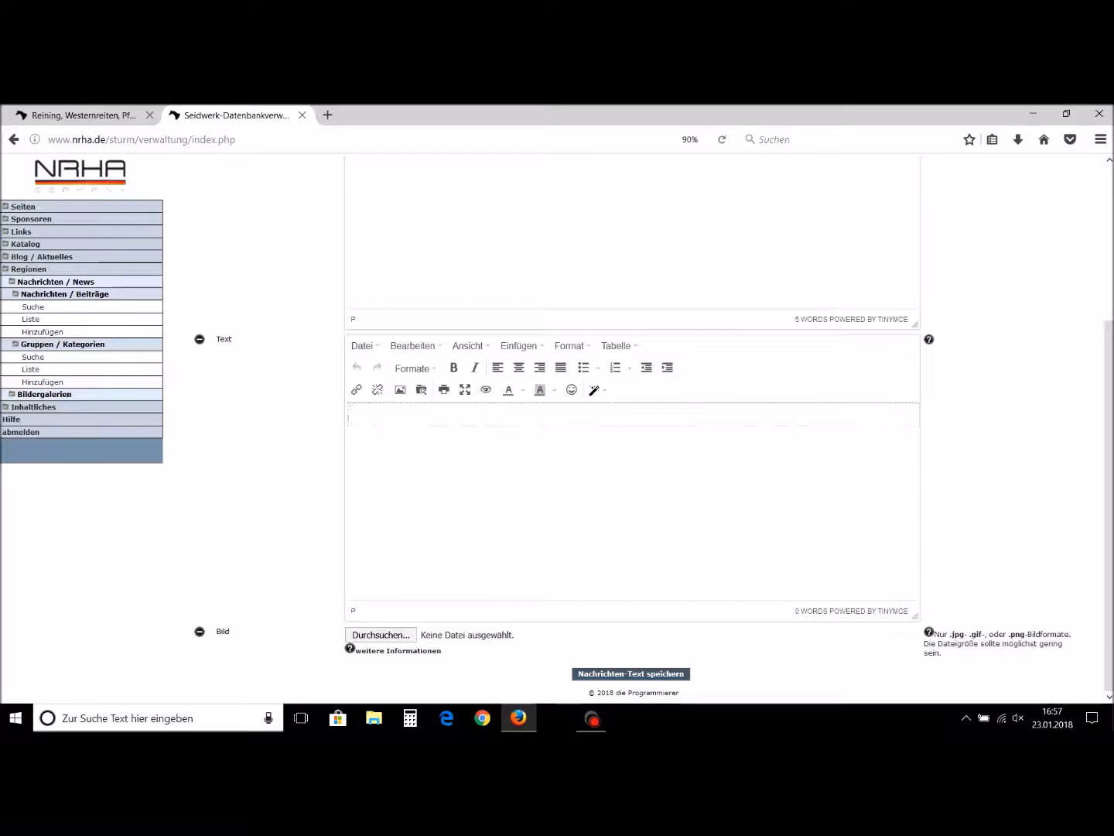
type("hier kommt dann der h")
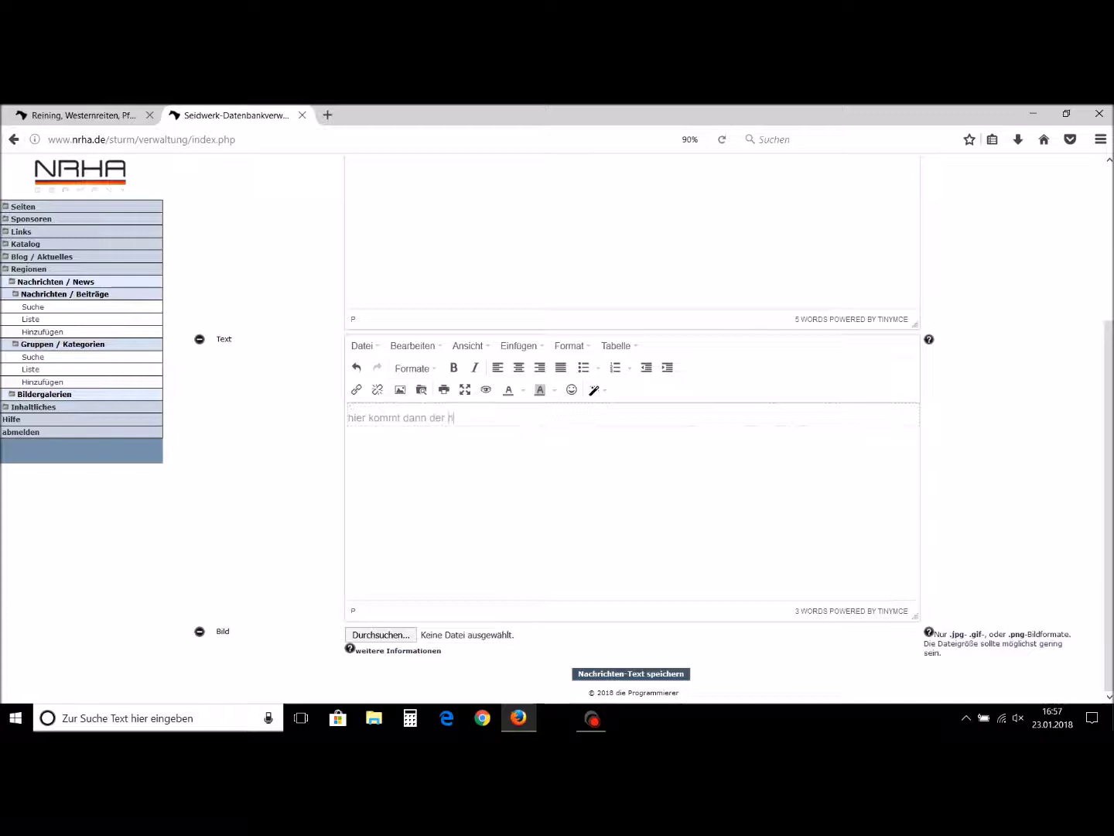
type("aupttext rein.")
key("Return")
type("oder auch ein Foto")
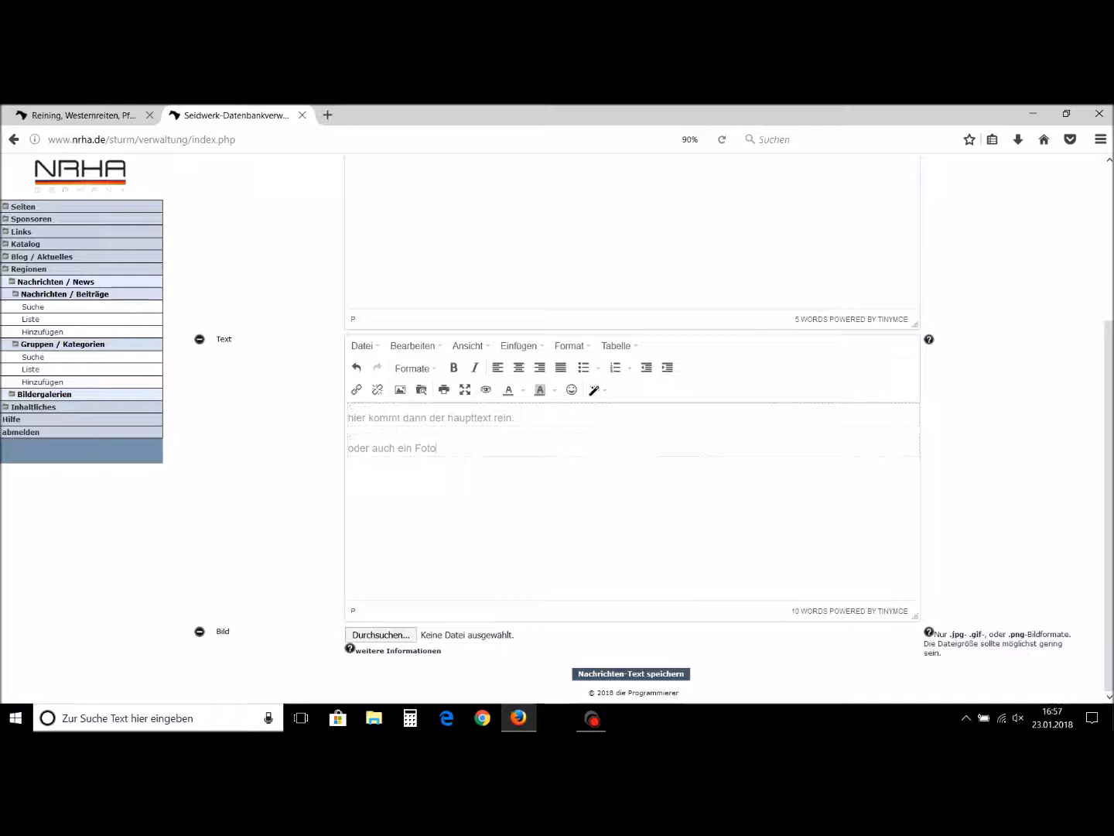
key("Return")
left_click(597, 396)
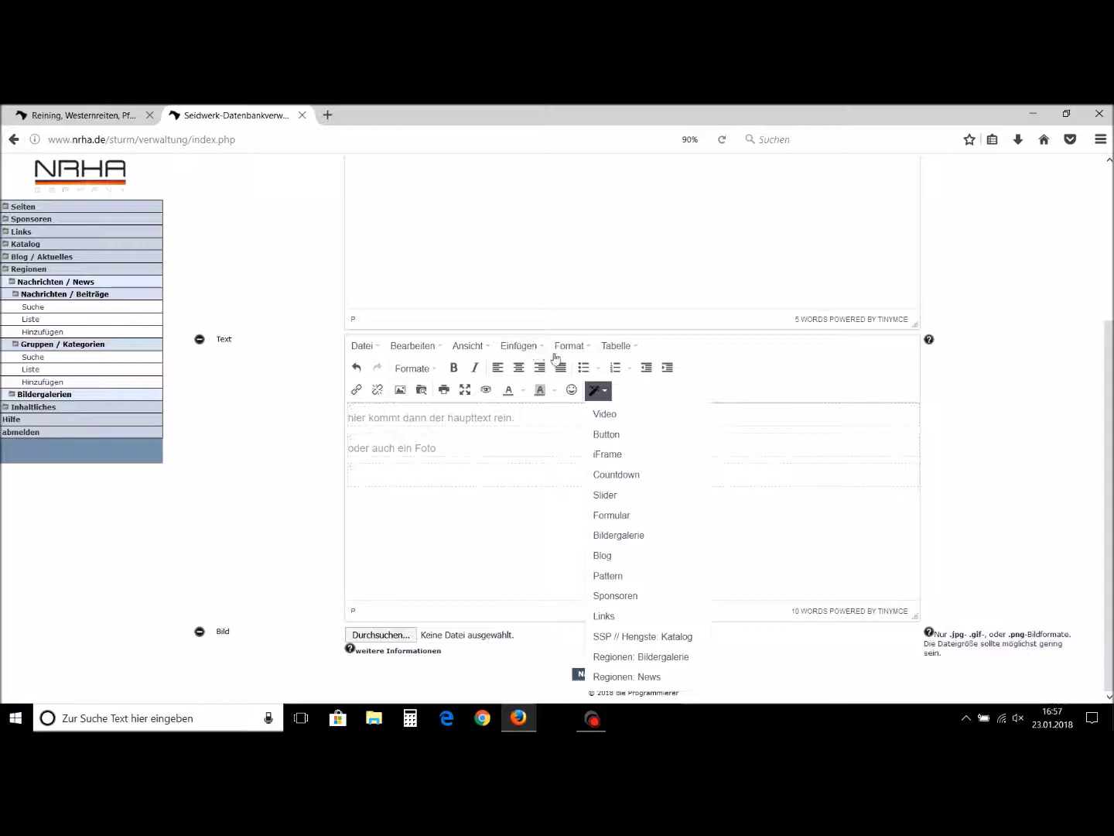
left_click(735, 380)
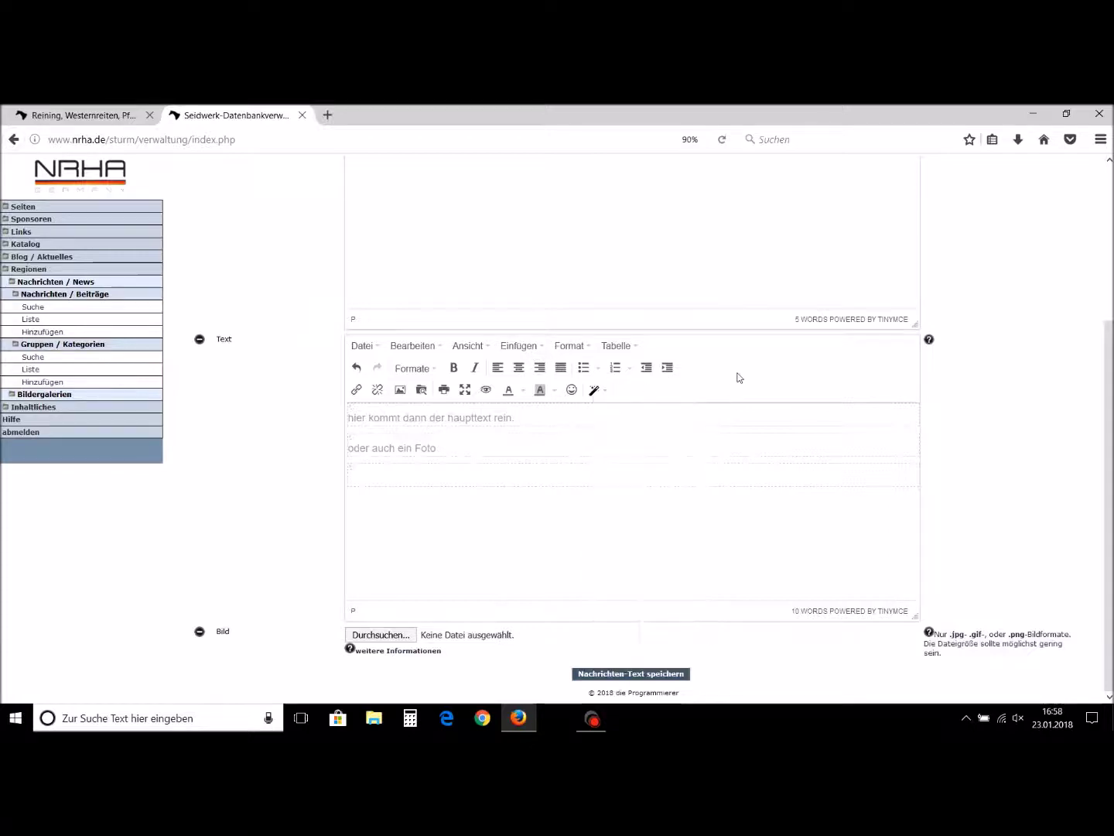
- Open the file manager for inserting a file into the main text and look through the fotos, turniere_2018 and ausschreibungen folders
left_click(533, 349)
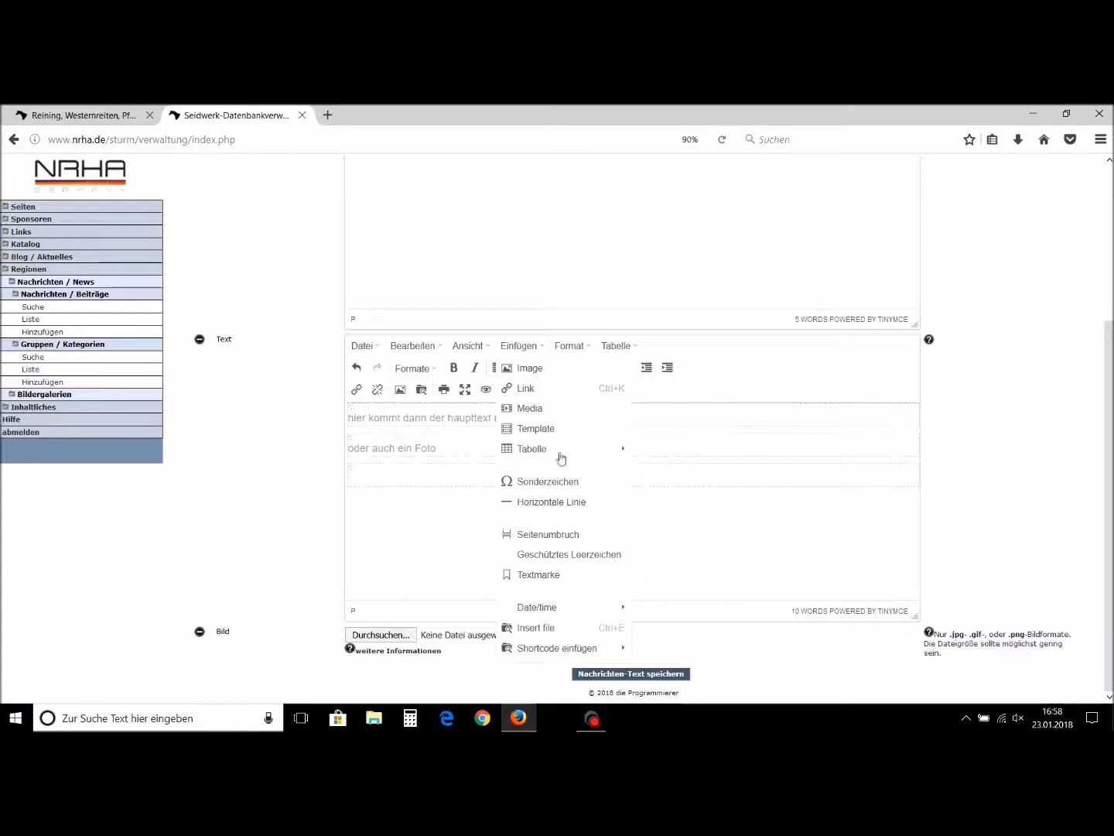
left_click(569, 629)
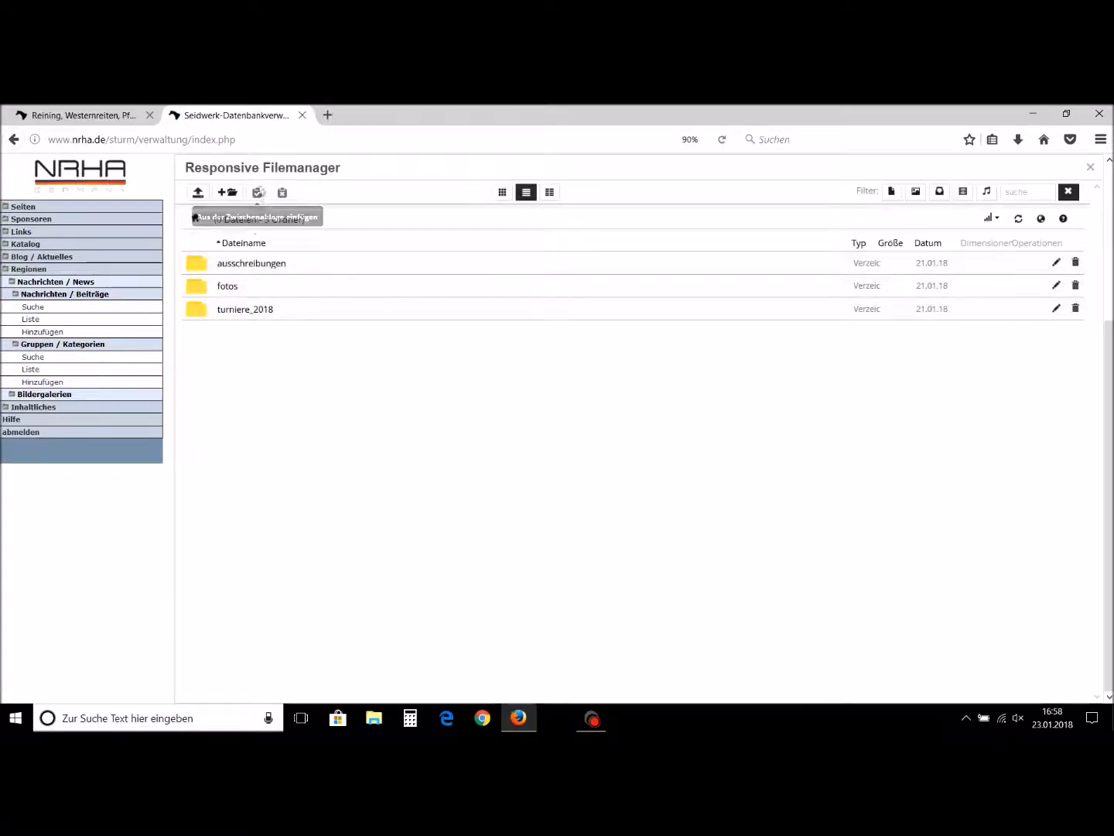
left_click(227, 291)
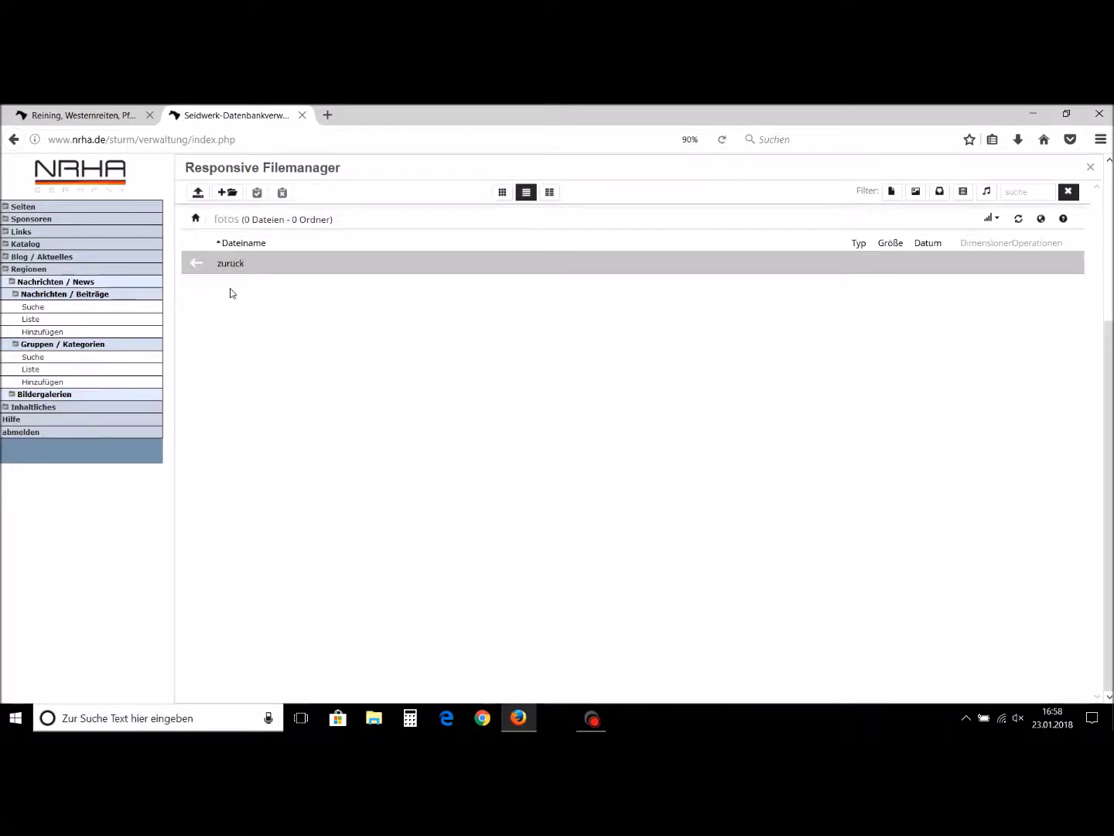
left_click(207, 269)
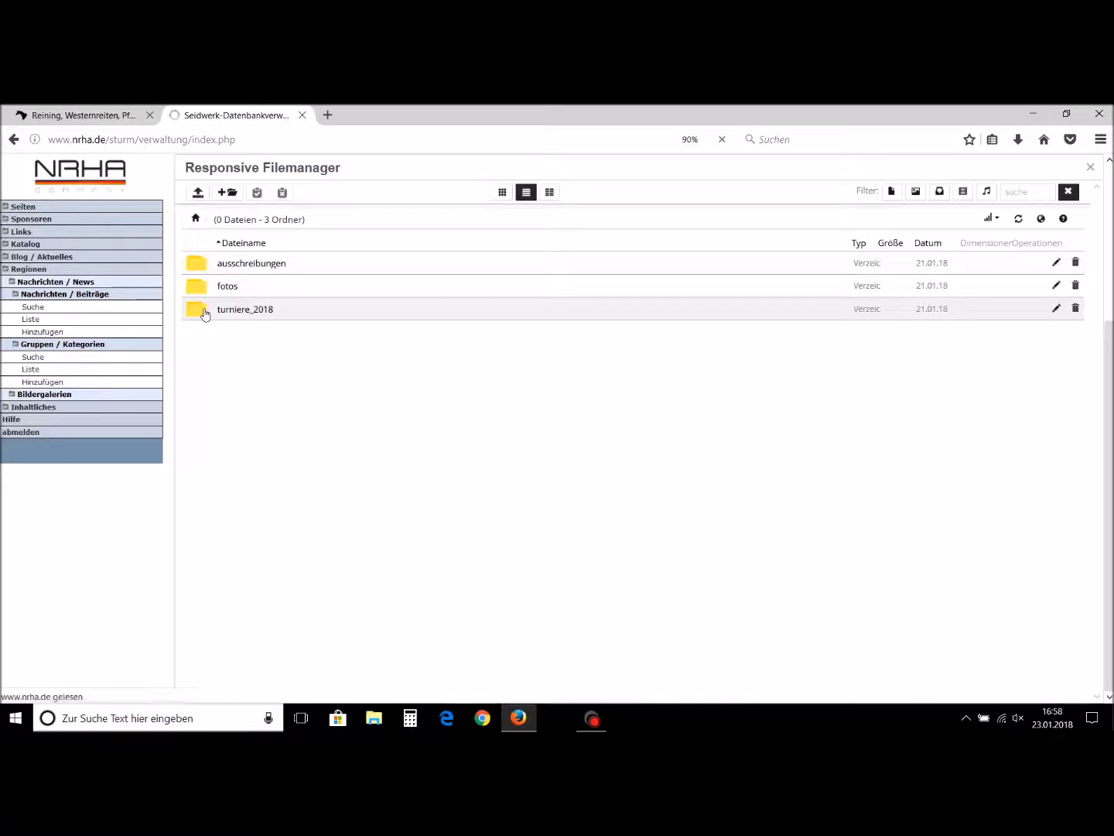
left_click(203, 311)
left_click(201, 271)
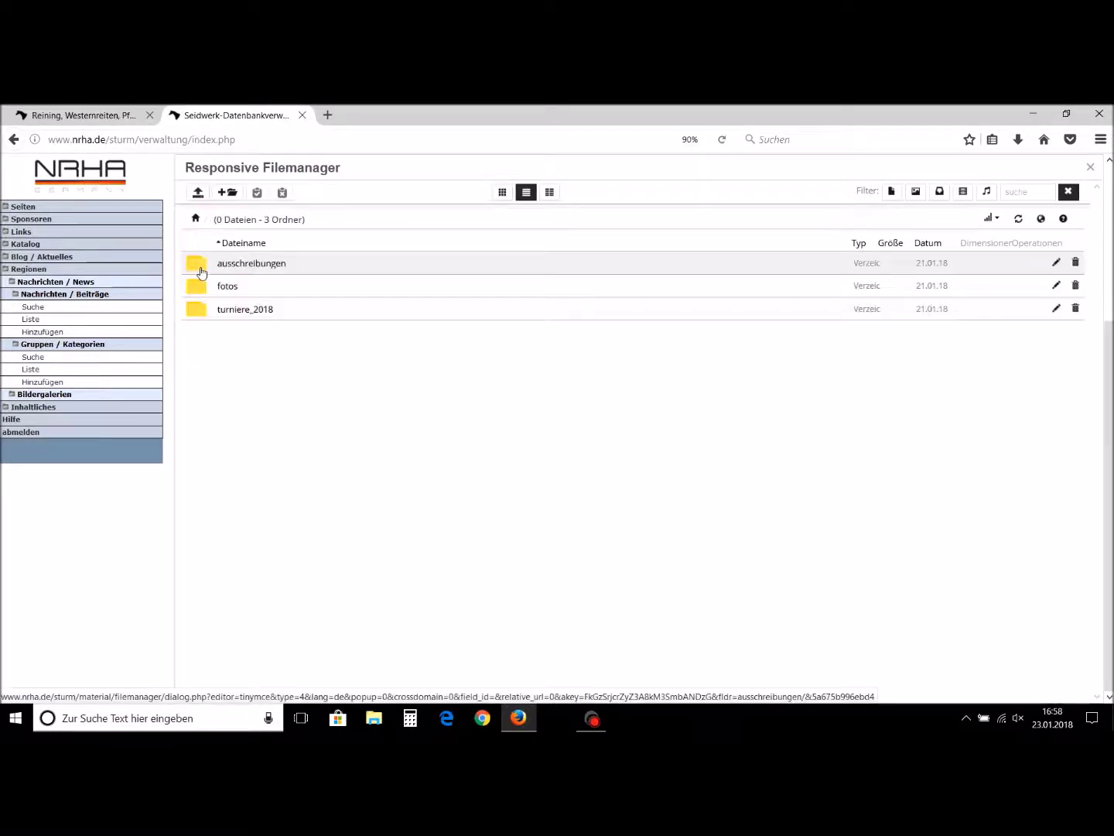
left_click(207, 268)
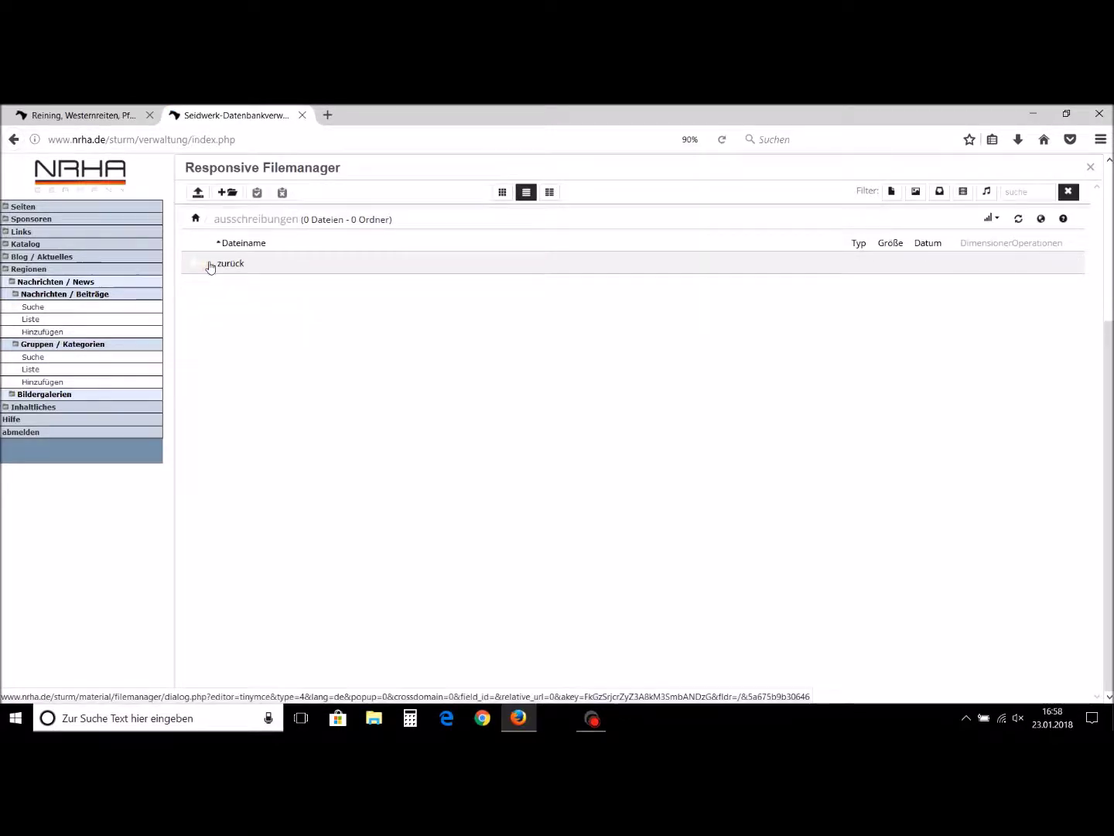
left_click(204, 269)
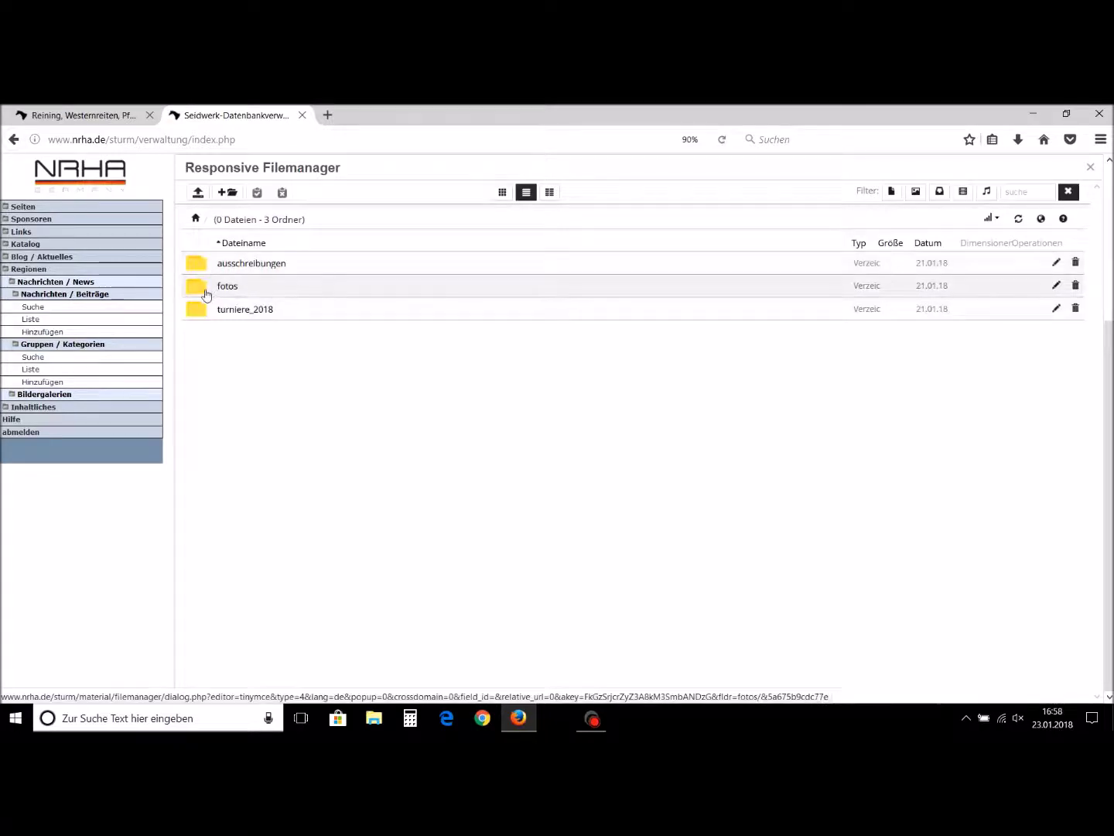
- Upload kiebel.png from the local NRHA > Derby 2017 folder into the file manager's fotos folder and return to the file overview
left_click(206, 289)
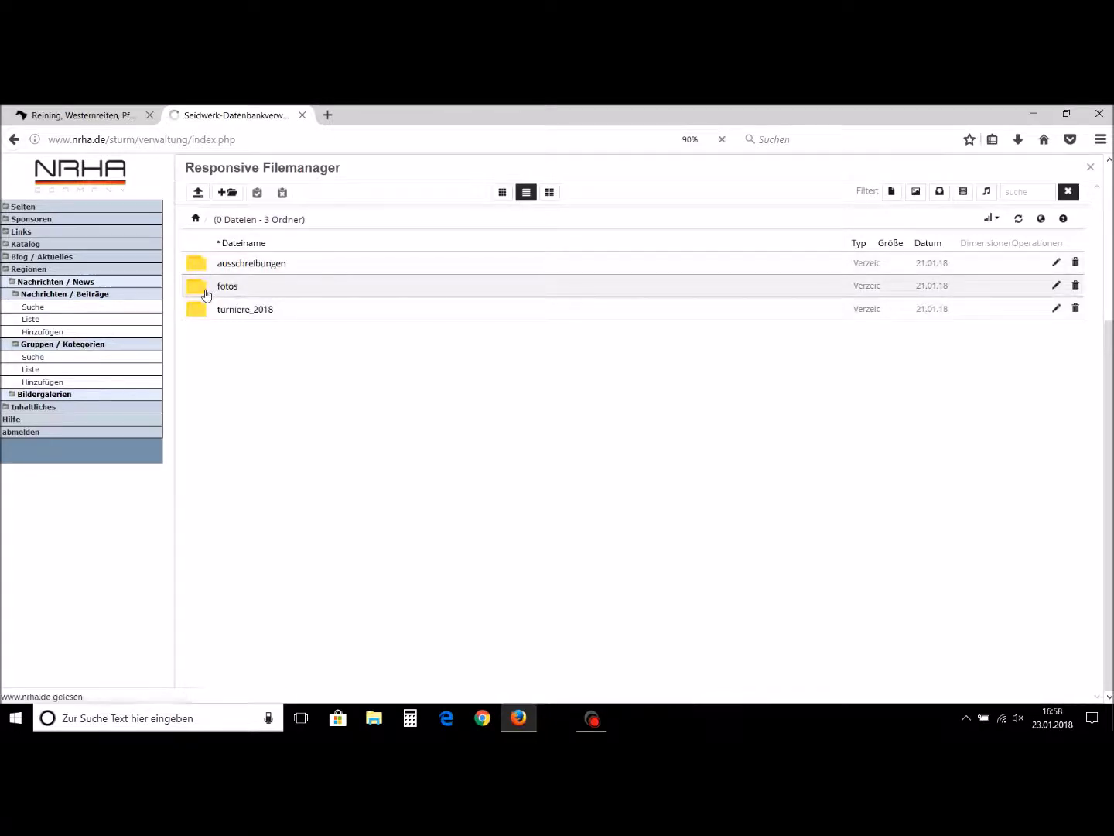
left_click(199, 192)
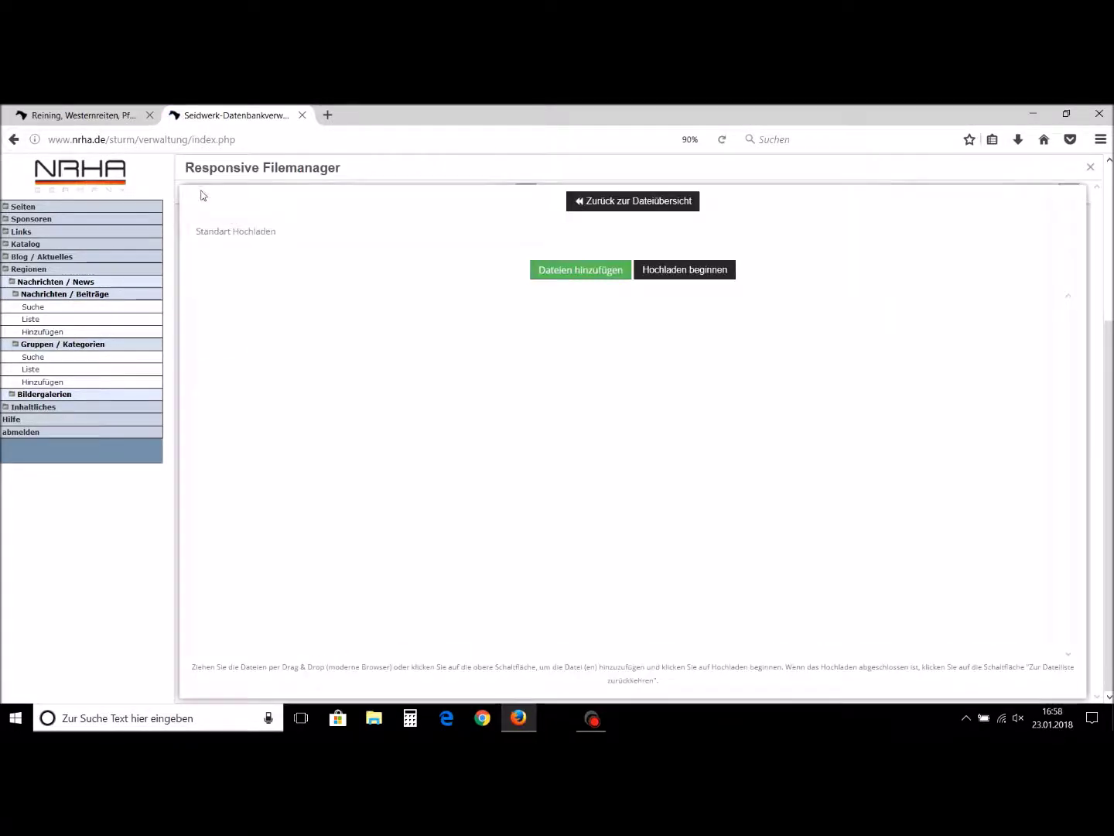
left_click(576, 275)
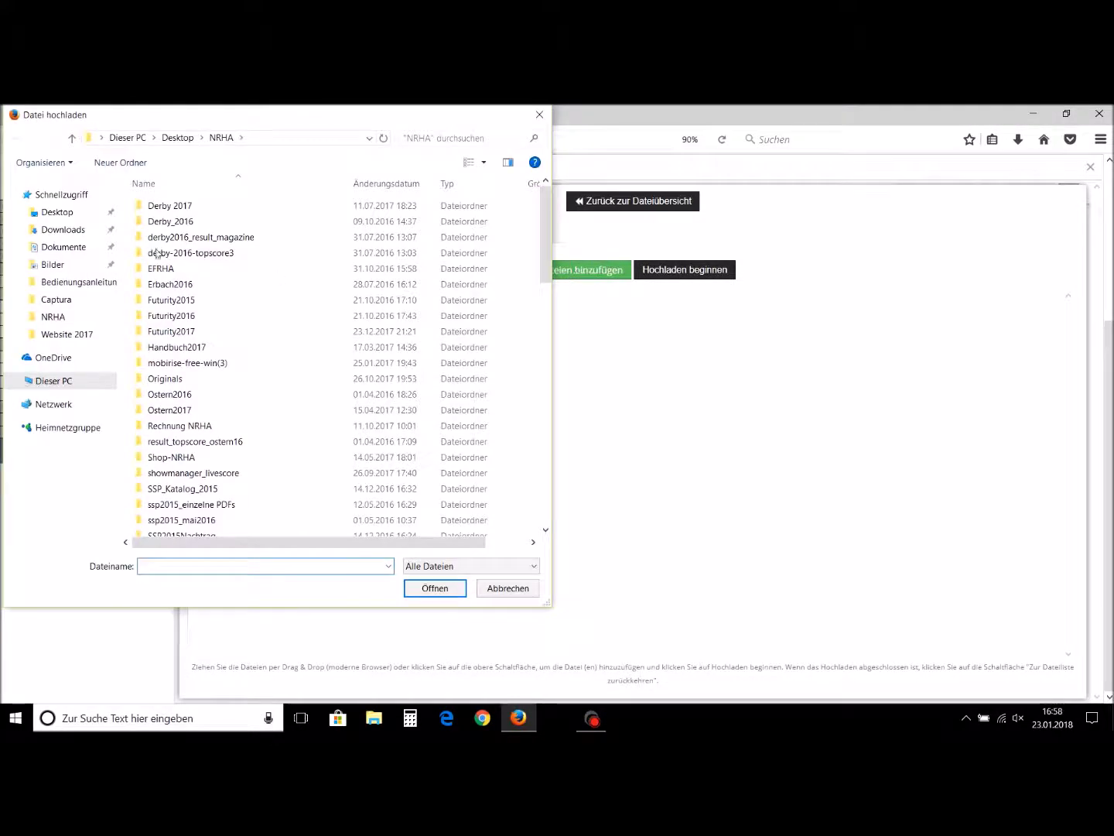
double_click(171, 207)
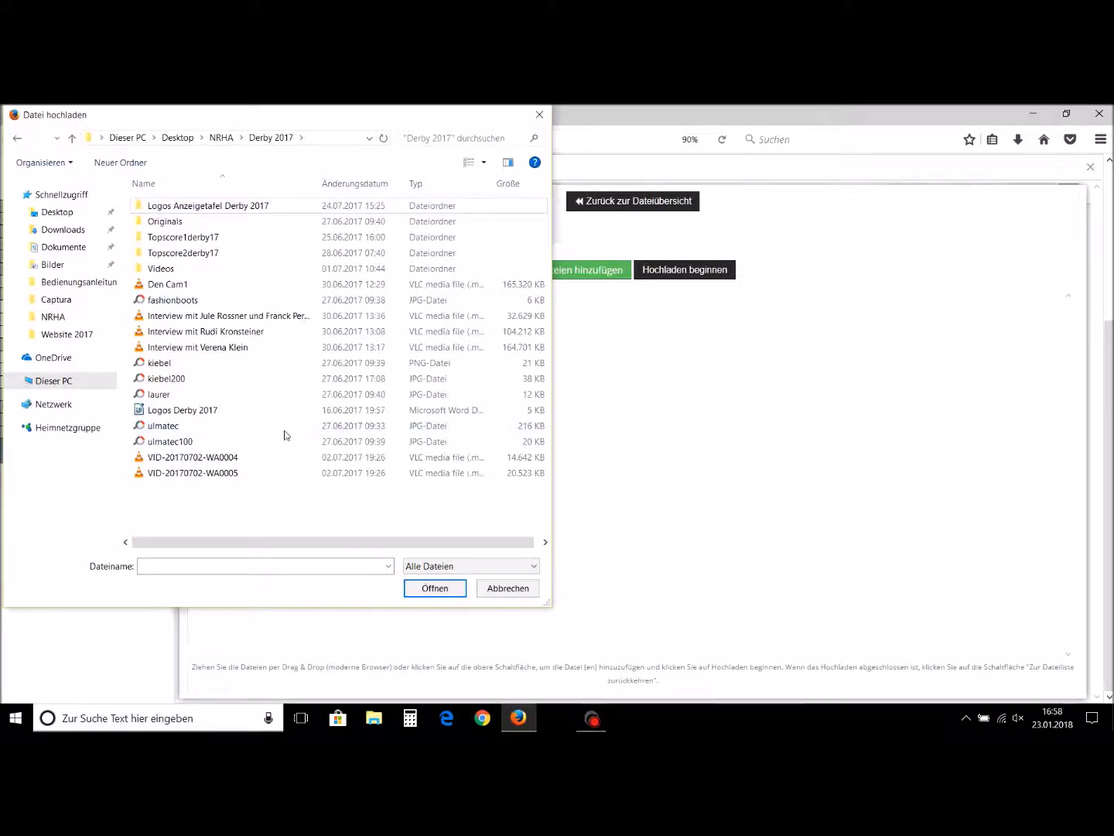
left_click(180, 364)
left_click(436, 588)
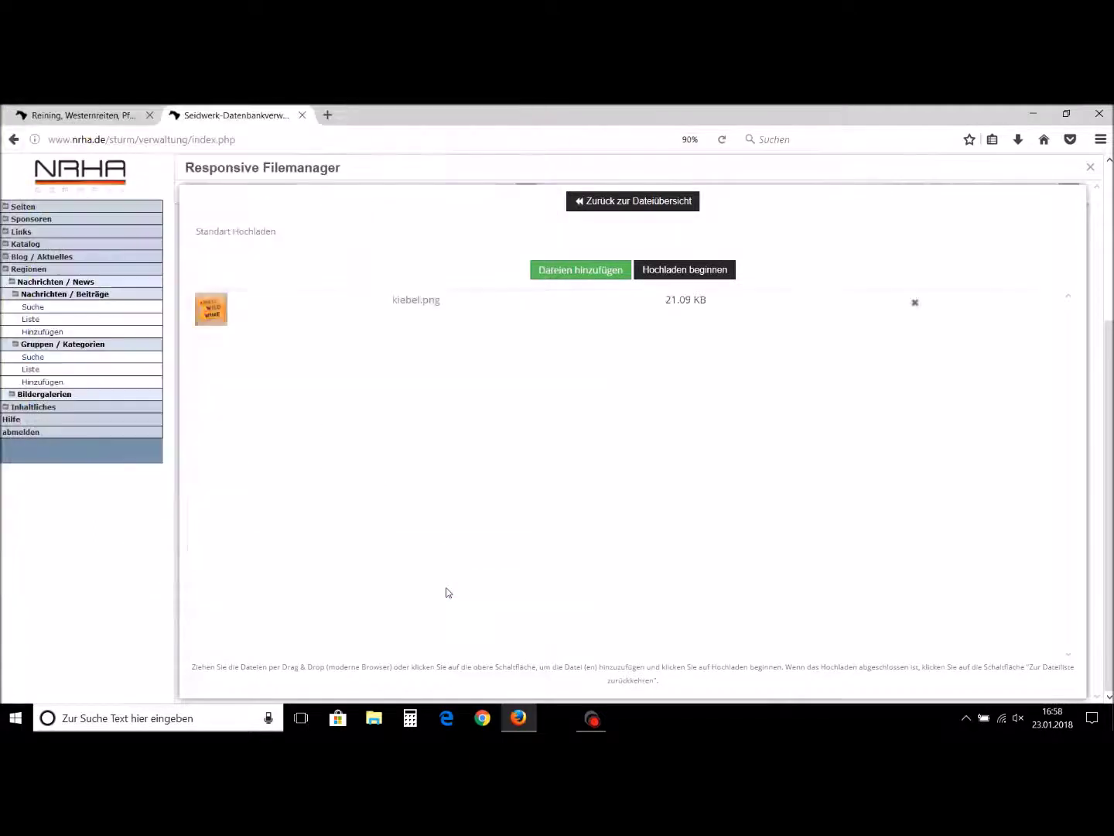
left_click(683, 270)
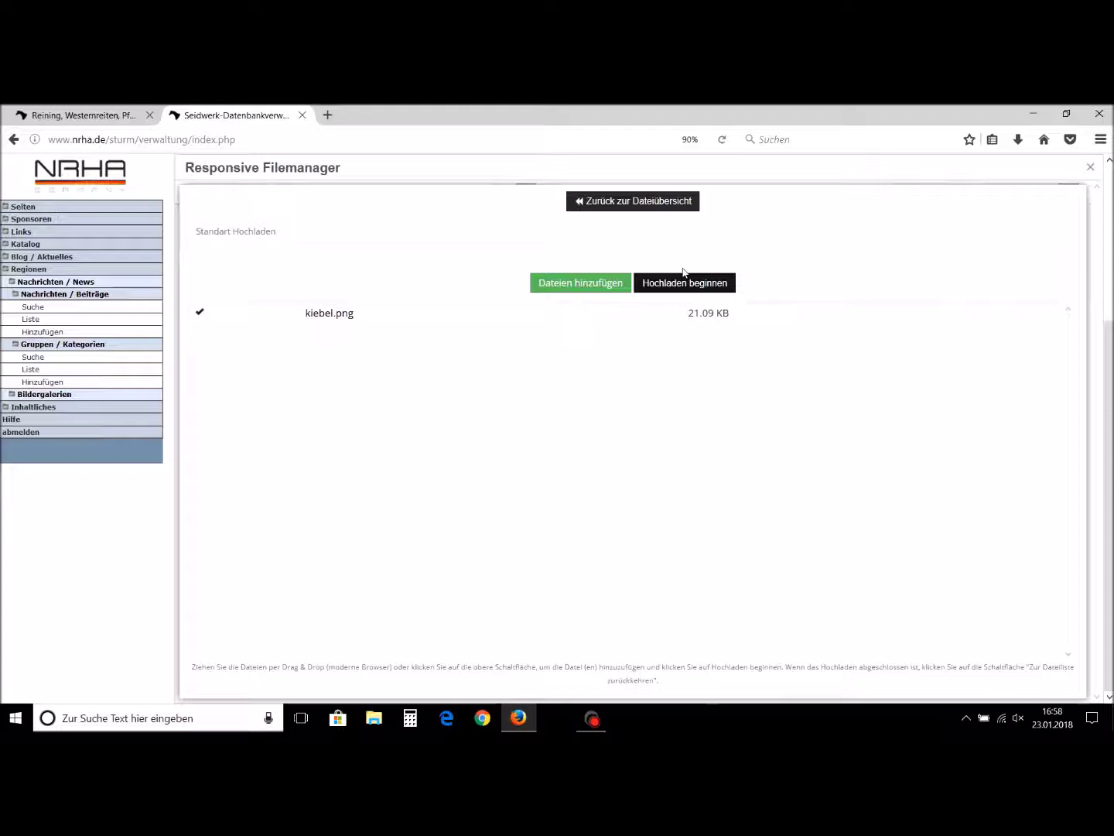
left_click(602, 199)
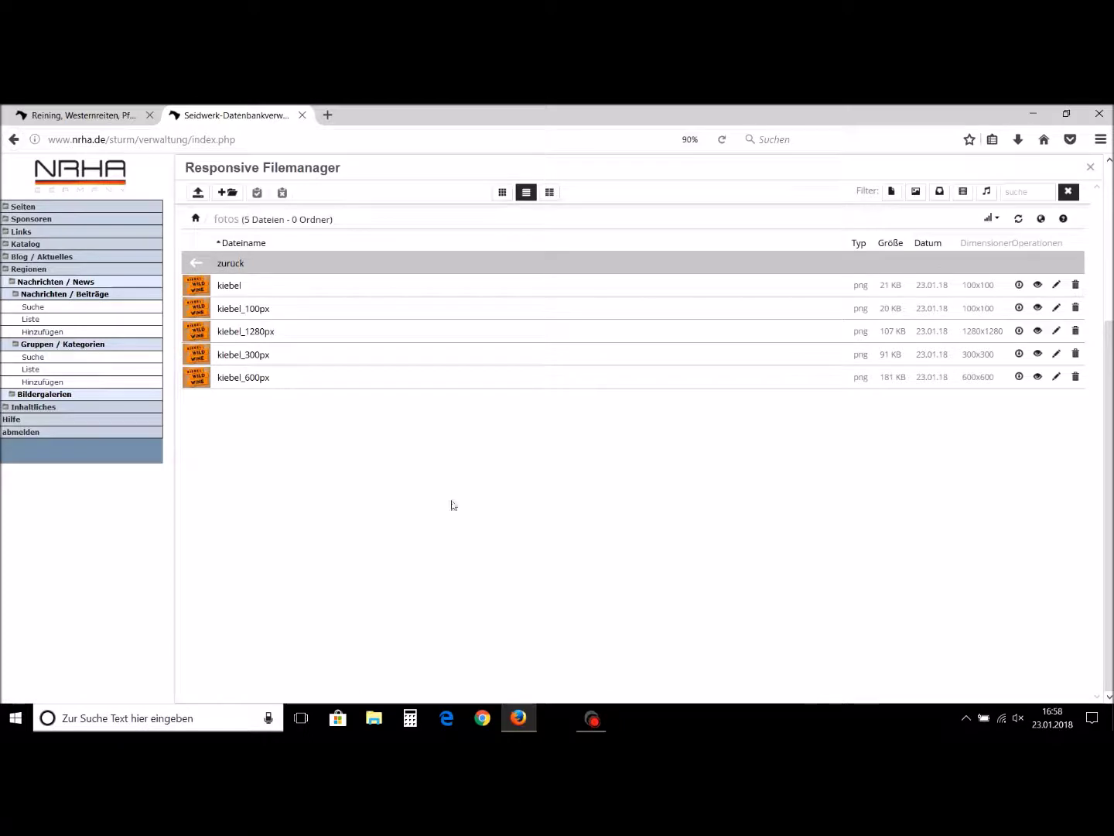
- Insert the kiebel_300px image into the main text, scaled down proportionally to about three quarters of its size, and save the news text
left_click(260, 356)
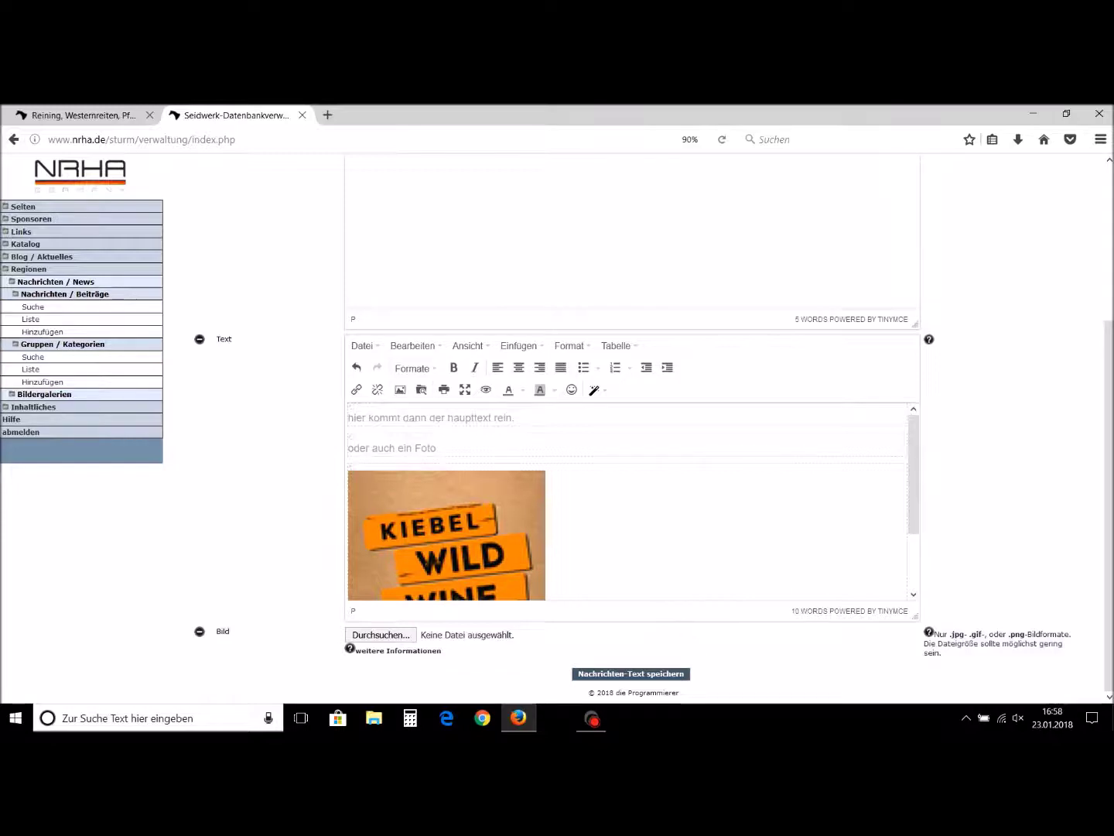
scroll(472, 525, "down", 2)
left_click(467, 527)
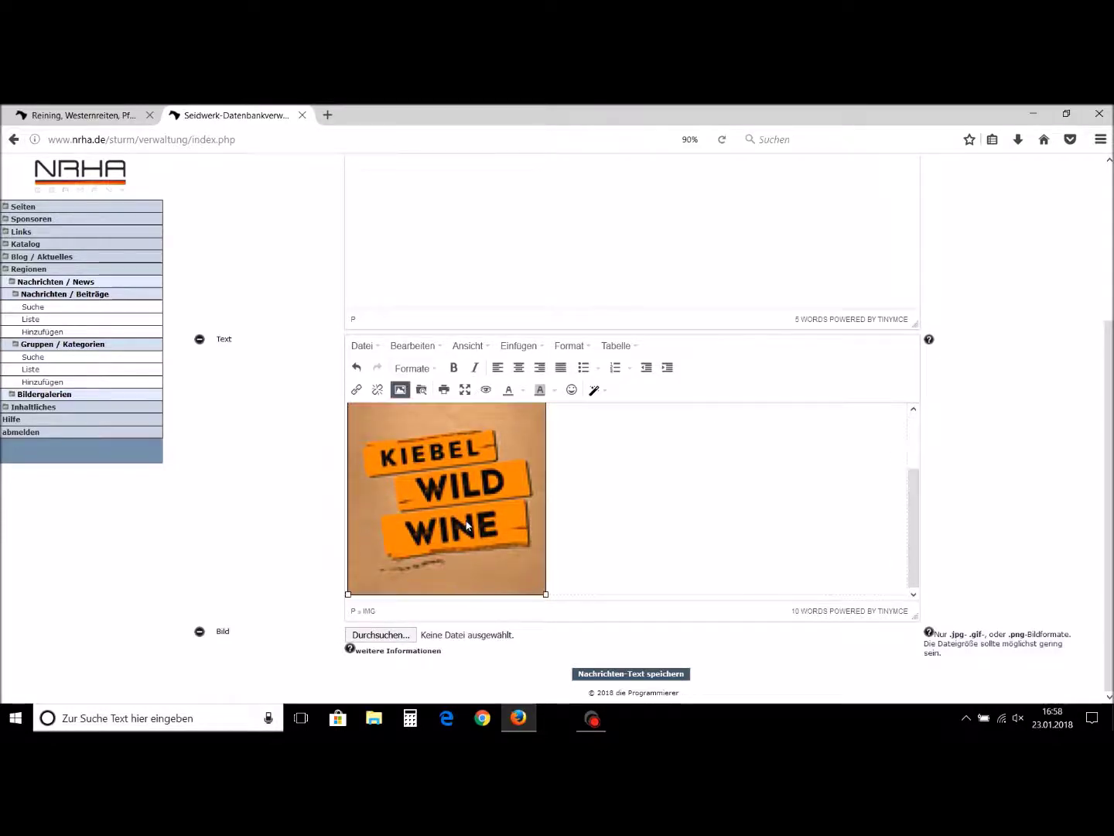
left_click_drag(546, 595, 500, 555)
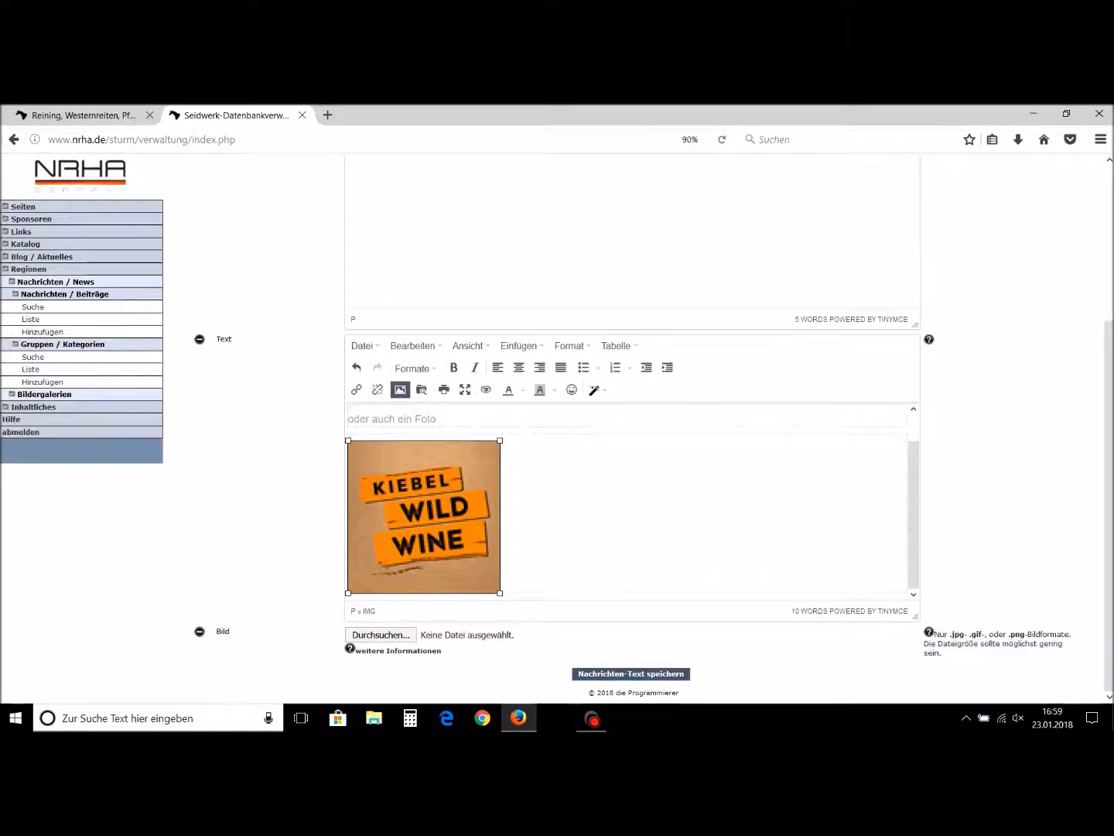
left_click(630, 673)
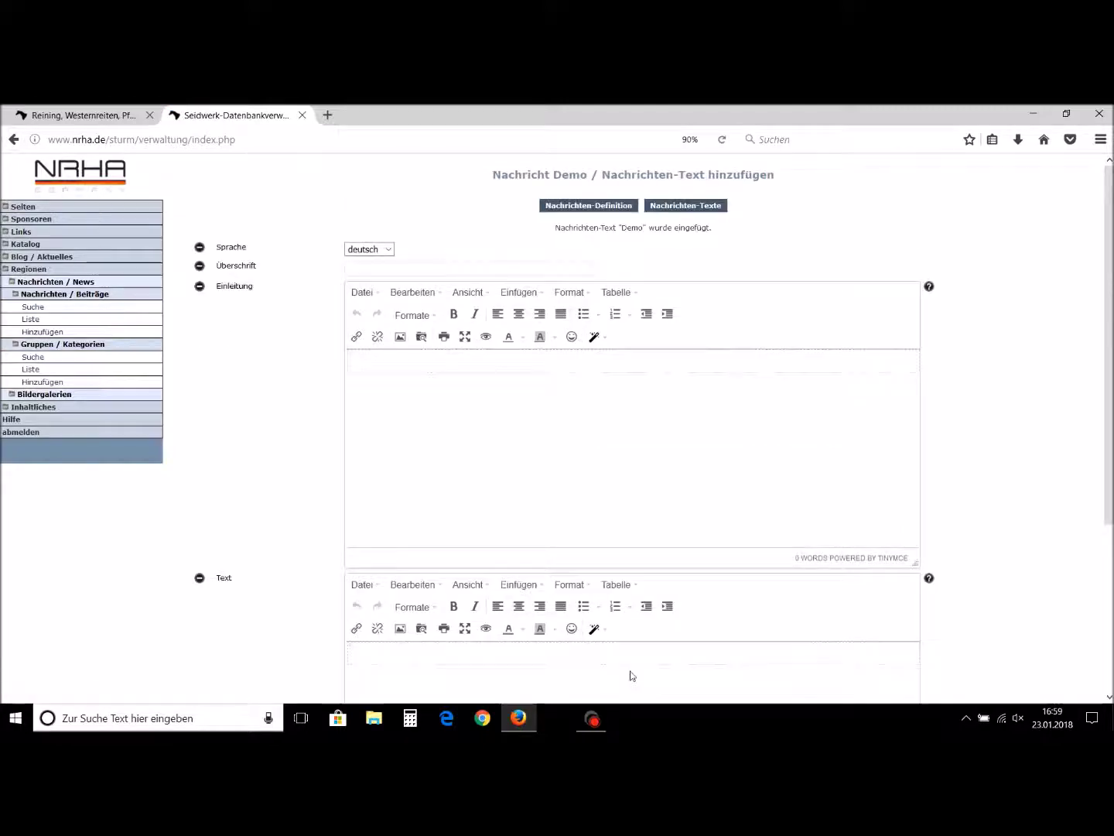